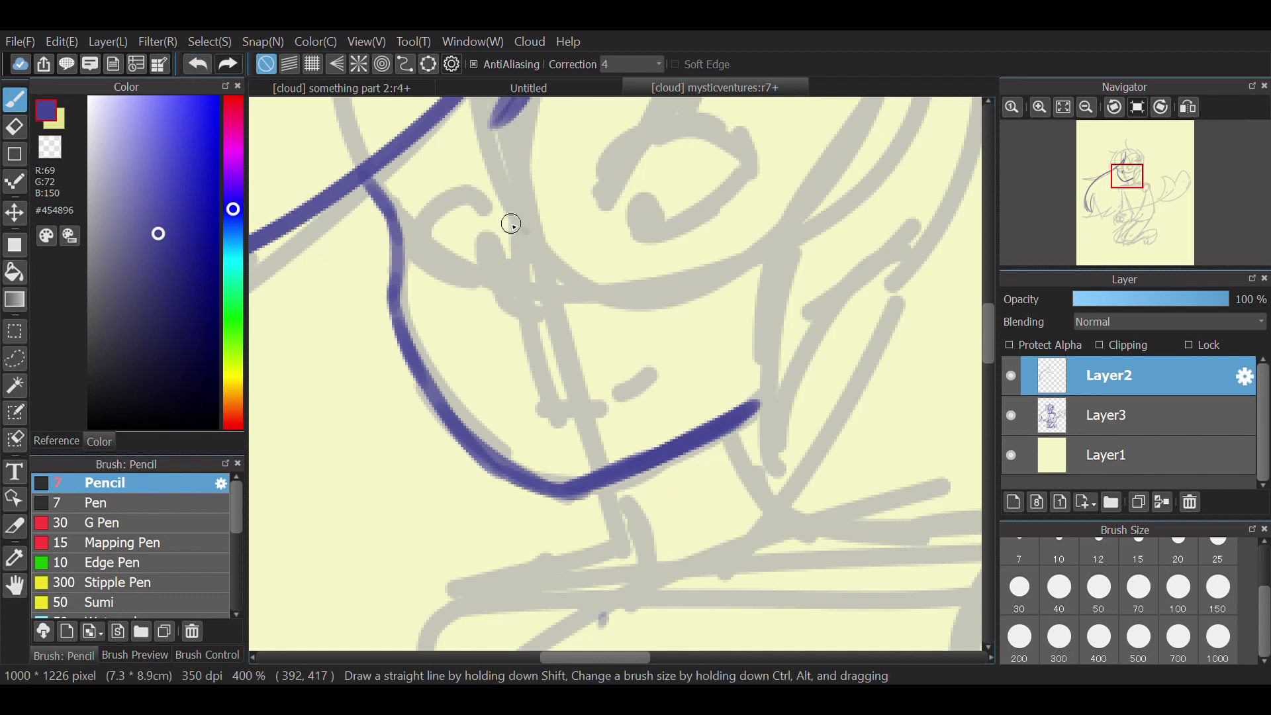
- Draw the nose on the face as a short line hooking at its lower end
mouse_move(510, 222)
left_mouse_down()
mouse_move(506, 273)
mouse_move(537, 309)
left_mouse_up()
key("z")
left_click_drag(509, 318, 525, 318)
key("x")
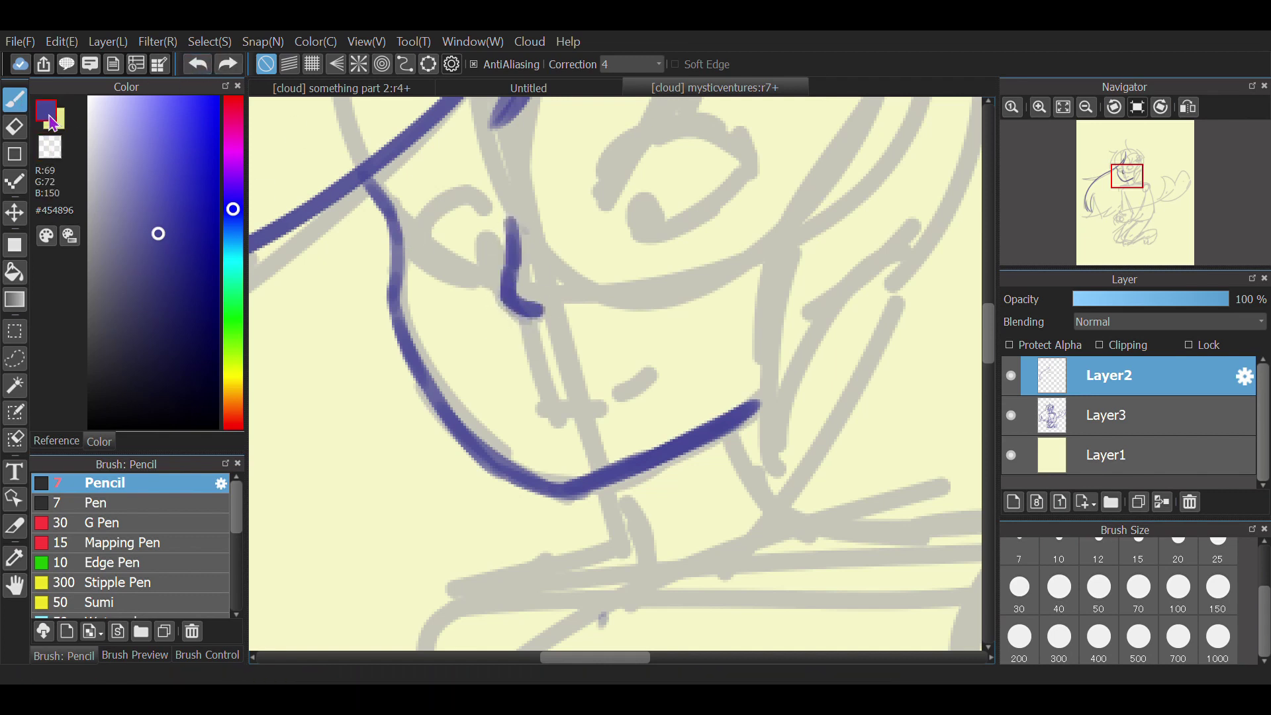
- Draw the left eye with its pupil beside the nose, following the sketch
mouse_move(393, 209)
left_mouse_down()
mouse_move(485, 207)
mouse_move(484, 239)
mouse_move(446, 248)
left_mouse_up()
mouse_move(472, 208)
left_mouse_down()
mouse_move(482, 243)
mouse_move(471, 233)
left_mouse_up()
scroll(559, 262, "down", 2)
key("ctrl+plus")
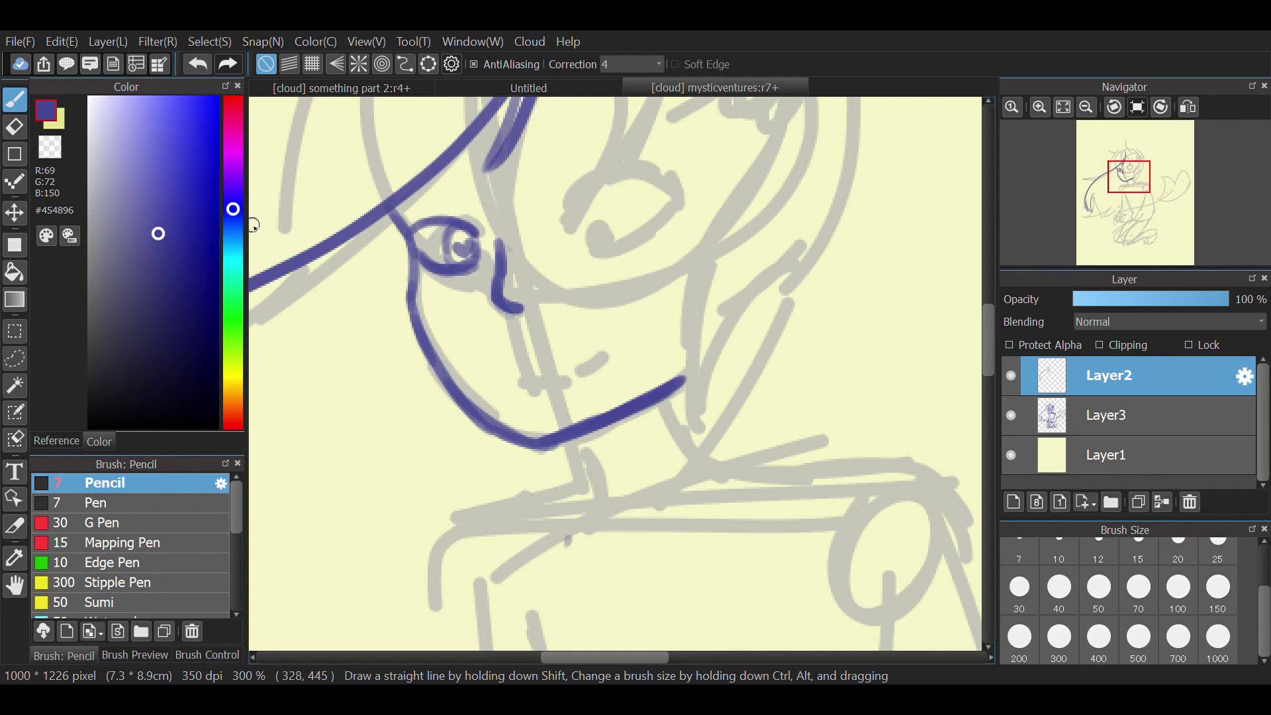
- Erase part of the jaw's lower right edge and redraw it as a smoother curve from the chin
left_click(14, 126)
left_click_drag(583, 418, 646, 396)
left_click(15, 100)
mouse_move(497, 425)
left_mouse_down()
mouse_move(582, 438)
mouse_move(683, 377)
left_mouse_up()
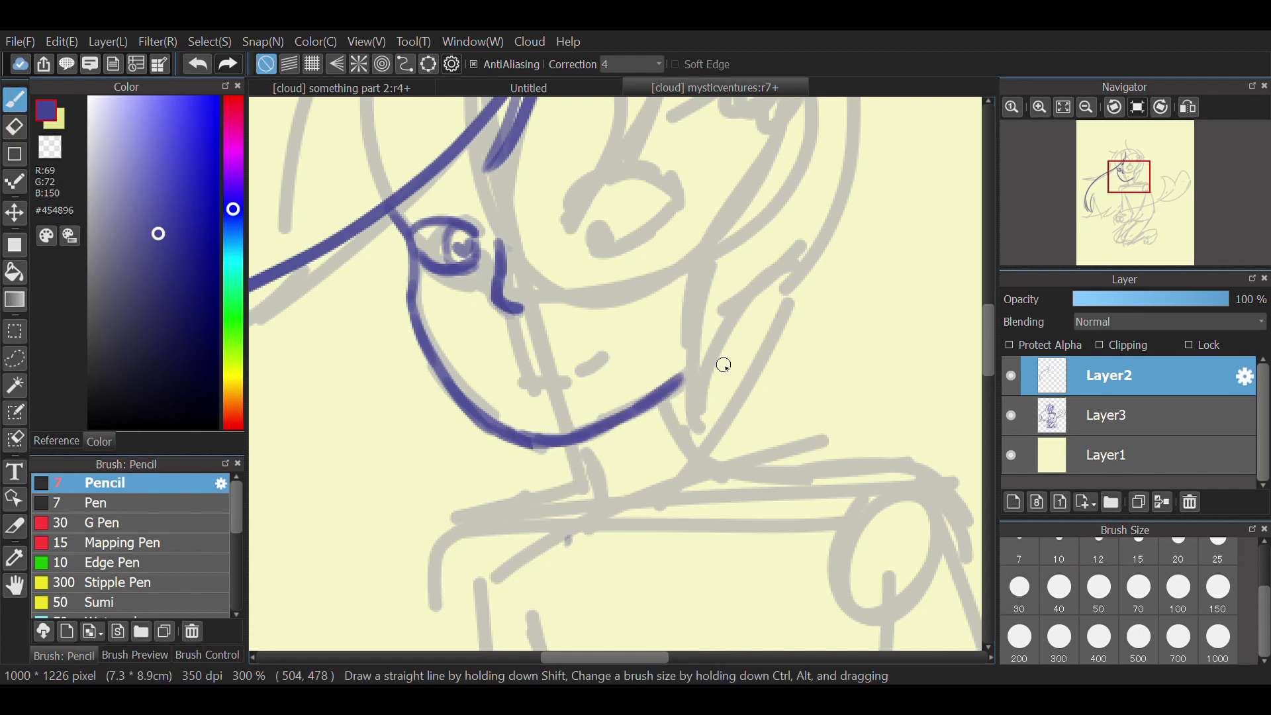
- Draw the right eye with its pupil, placed to the right of the nose
scroll(724, 365, "down", 2)
scroll(680, 330, "up", 3)
mouse_move(614, 277)
left_mouse_down()
mouse_move(703, 229)
mouse_move(652, 308)
left_mouse_up()
mouse_move(625, 280)
left_mouse_down()
mouse_move(641, 254)
mouse_move(626, 283)
left_mouse_up()
mouse_move(629, 310)
left_mouse_down()
mouse_move(715, 281)
mouse_move(702, 286)
left_mouse_up()
mouse_move(636, 302)
left_mouse_down()
mouse_move(669, 275)
mouse_move(657, 295)
left_mouse_up()
scroll(683, 327, "down", 3)
- Hide and show the Layer3 sketch to check the face line art on its own
left_click(1008, 421)
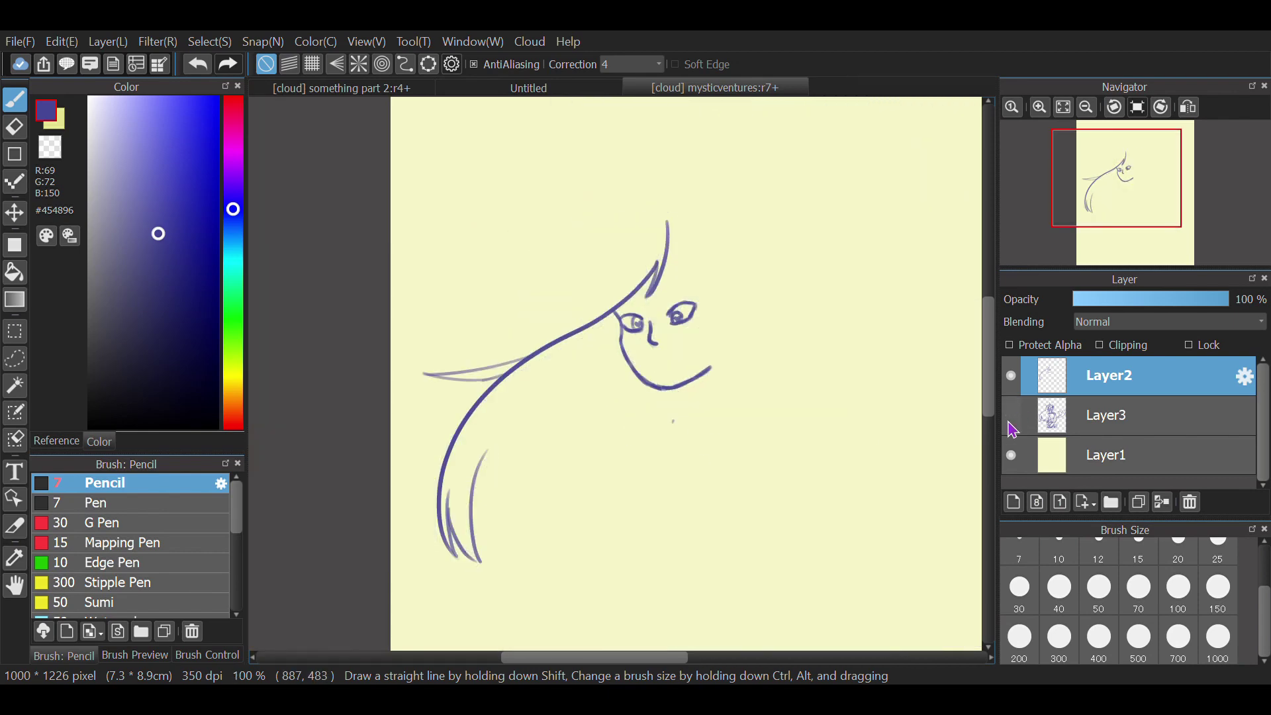
left_click(1008, 422)
scroll(654, 379, "up", 2)
left_click(1010, 424)
left_click(1010, 424)
- Erase the left cheek portion of the jaw and redraw it from below the left eye to the chin
left_click(14, 126)
left_click_drag(555, 298, 625, 390)
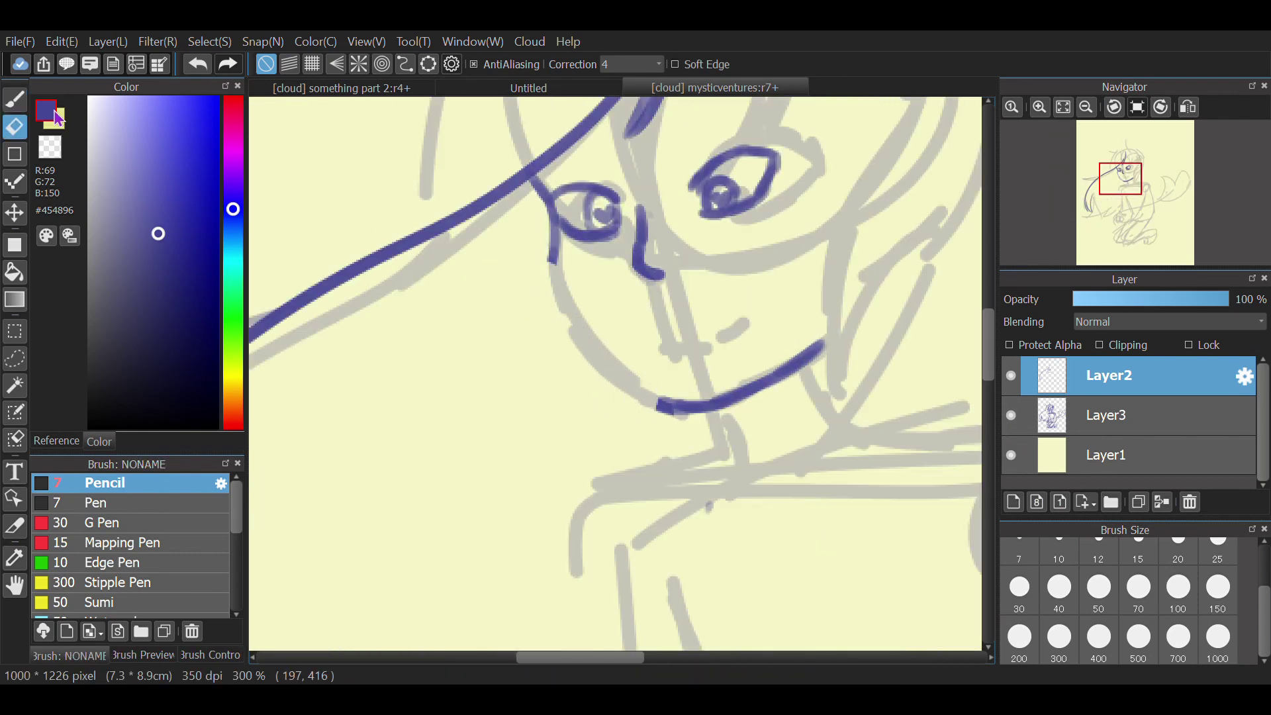
key("b")
mouse_move(537, 184)
left_mouse_down()
mouse_move(573, 342)
mouse_move(557, 307)
mouse_move(682, 411)
left_mouse_up()
left_click(198, 66)
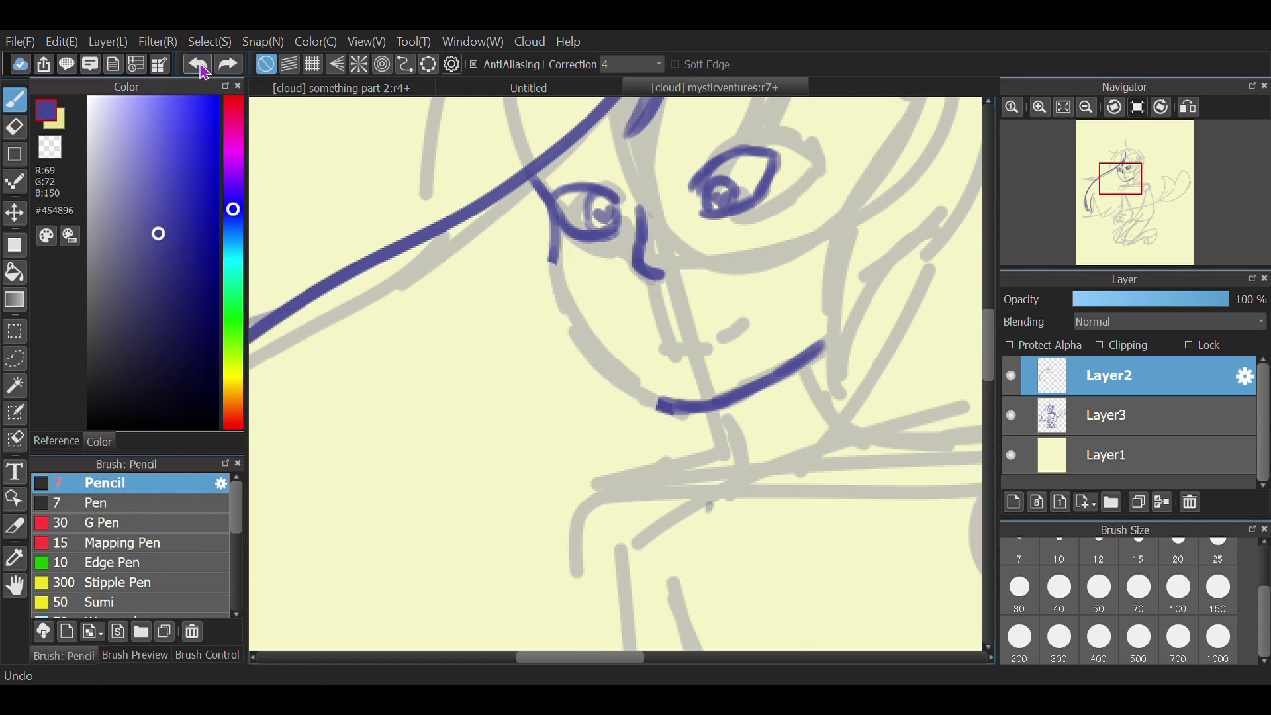
left_click_drag(556, 215, 580, 331)
mouse_move(555, 250)
left_mouse_down()
mouse_move(597, 356)
mouse_move(737, 480)
left_mouse_up()
left_click(199, 67)
- Check the line art without the Layer3 sketch, then draw the neck and both shoulder lines
left_click(1011, 417)
left_click(1010, 417)
left_click_drag(580, 657, 612, 658)
mouse_move(628, 364)
left_mouse_down()
mouse_move(640, 403)
mouse_move(773, 437)
left_mouse_up()
left_click_drag(677, 431, 909, 466)
left_click_drag(542, 448, 432, 479)
- Draw the left side of the upper torso below the shoulder, erasing and redrawing its stray part
mouse_move(469, 477)
left_mouse_down()
mouse_move(402, 543)
mouse_move(434, 281)
mouse_move(453, 348)
left_mouse_up()
mouse_move(454, 303)
left_mouse_down()
mouse_move(441, 464)
mouse_move(458, 520)
left_mouse_up()
left_click(15, 127)
mouse_move(454, 513)
left_mouse_down()
mouse_move(420, 384)
mouse_move(448, 336)
mouse_move(454, 485)
left_mouse_up()
left_click(15, 100)
left_click_drag(426, 389, 475, 513)
mouse_move(470, 502)
left_mouse_down()
mouse_move(469, 612)
mouse_move(490, 602)
left_mouse_up()
- Continue the left torso outline past the chest down to the waist and hip
left_click_drag(989, 403, 995, 419)
left_click(15, 126)
left_click(14, 100)
mouse_move(483, 474)
left_mouse_down()
mouse_move(457, 182)
mouse_move(484, 199)
left_mouse_up()
left_click_drag(458, 174, 506, 306)
mouse_move(479, 212)
left_mouse_down()
mouse_move(529, 352)
mouse_move(569, 374)
left_mouse_up()
- Draw the right side of the torso from the shoulder to the hip and add short curved lines on the chest
scroll(620, 318, "down", 3)
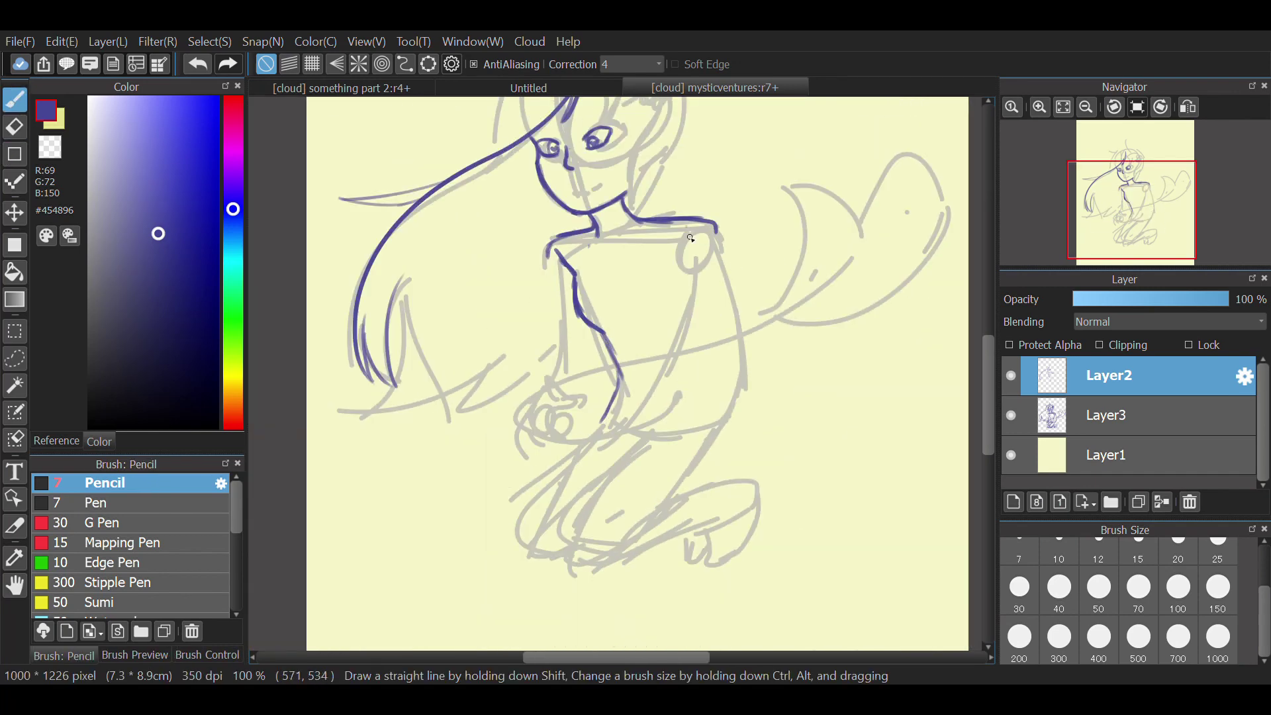
mouse_move(678, 221)
left_mouse_down()
mouse_move(714, 310)
mouse_move(709, 289)
mouse_move(703, 436)
left_mouse_up()
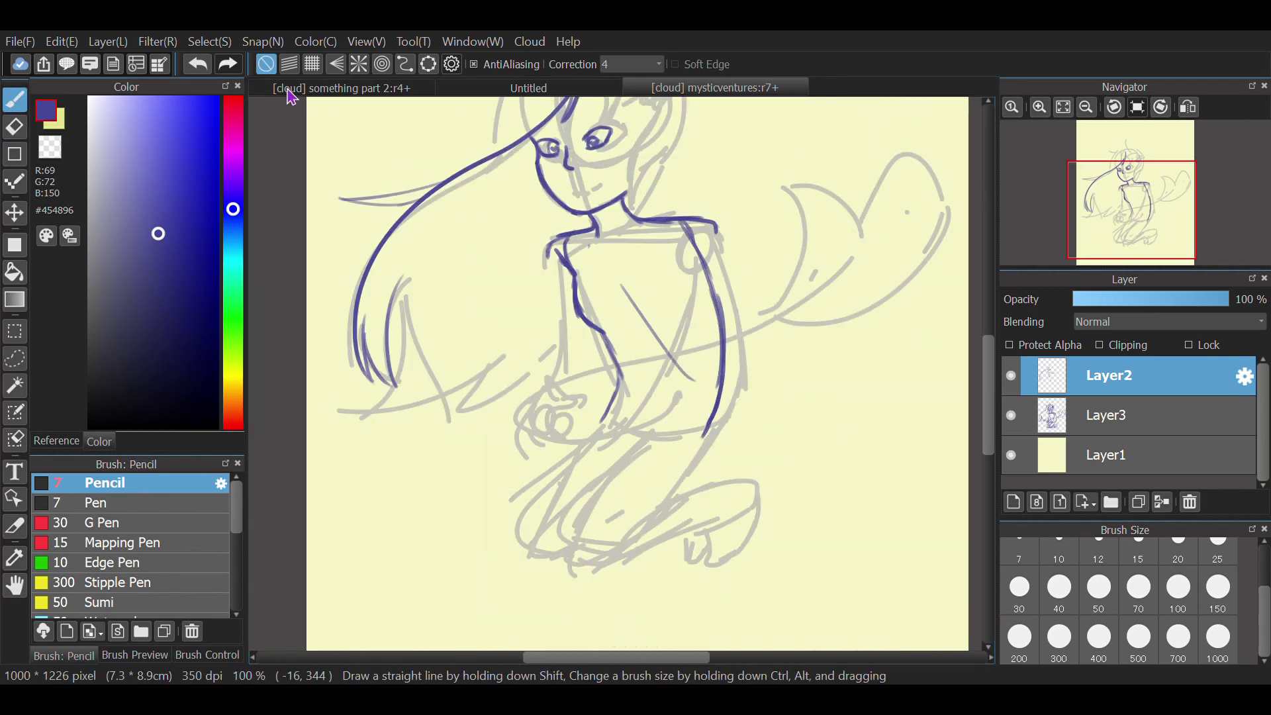
left_click_drag(616, 310, 682, 339)
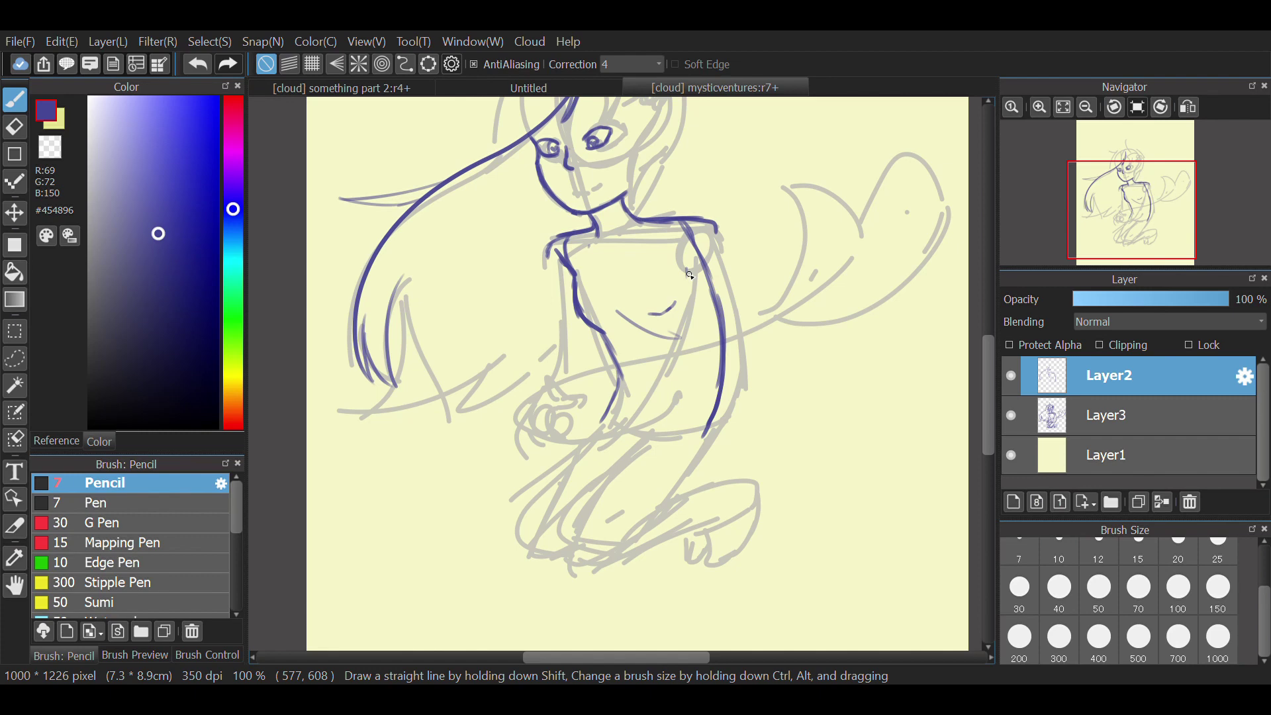
- Draw the wider right hip, the left hip and the curved lower edge closing the torso
scroll(718, 417, "up", 2)
left_click_drag(718, 215, 734, 409)
left_click_drag(738, 406, 664, 450)
left_click_drag(515, 317, 488, 418)
left_click_drag(494, 419, 622, 466)
left_click_drag(576, 464, 734, 410)
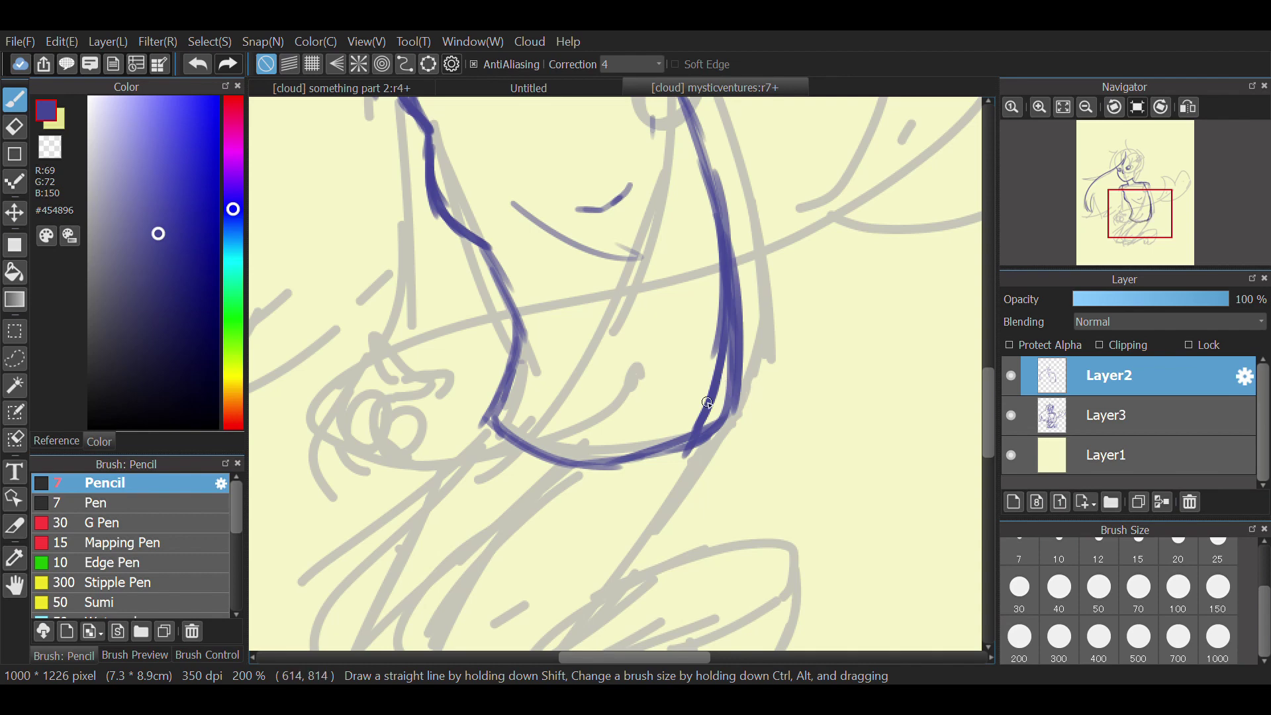
- Erase the overshooting end of the left shoulder line and the doubled inner line along the right hip
left_click_drag(569, 468, 578, 224)
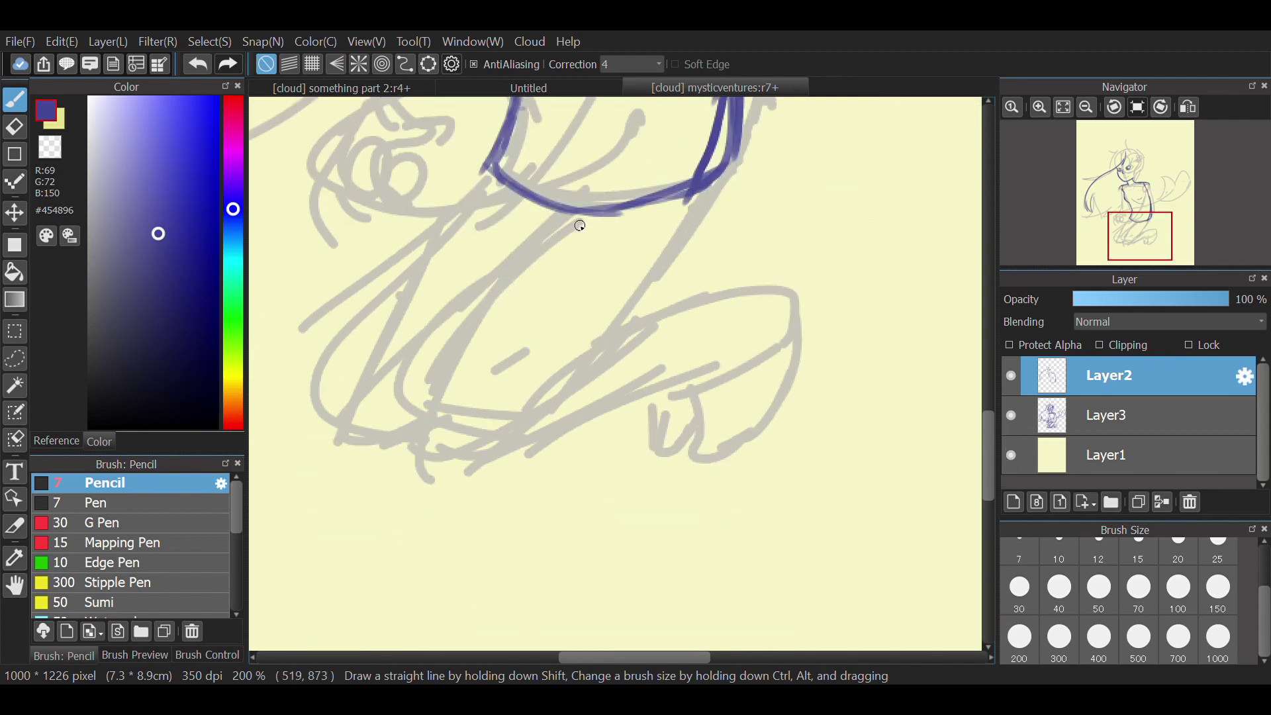
scroll(788, 404, "down", 4)
scroll(743, 435, "up", 4)
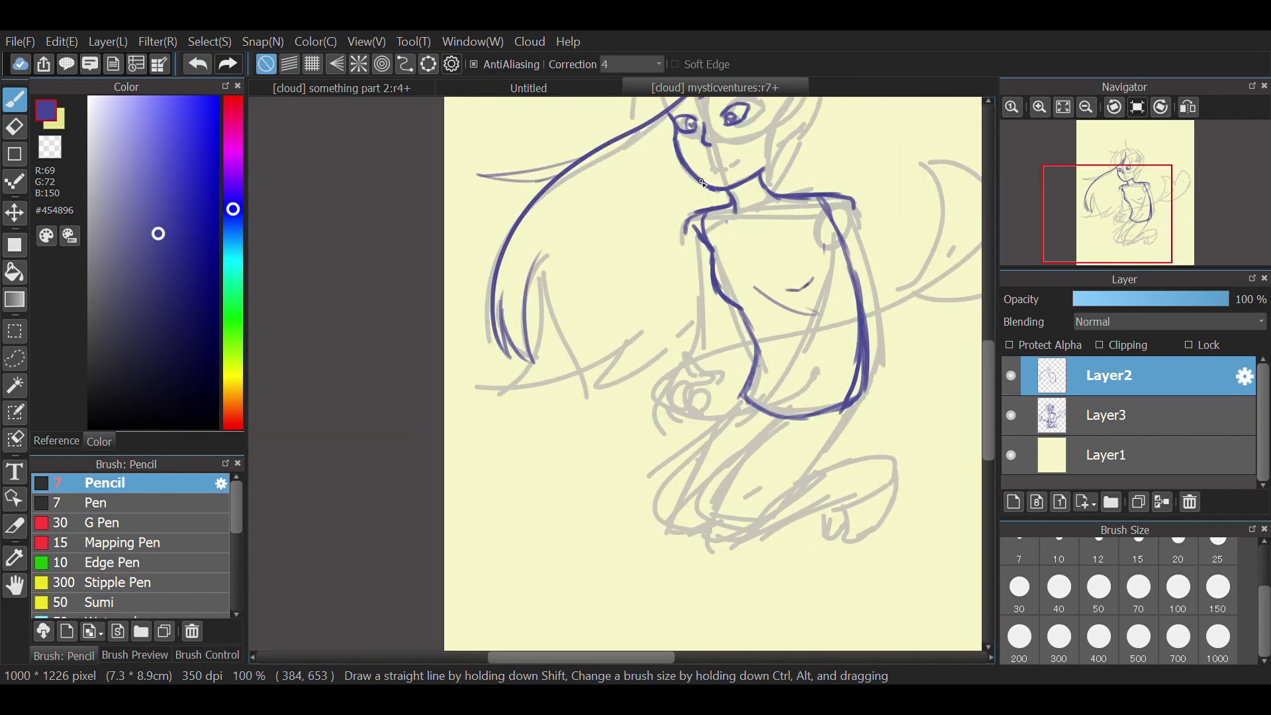
key("e")
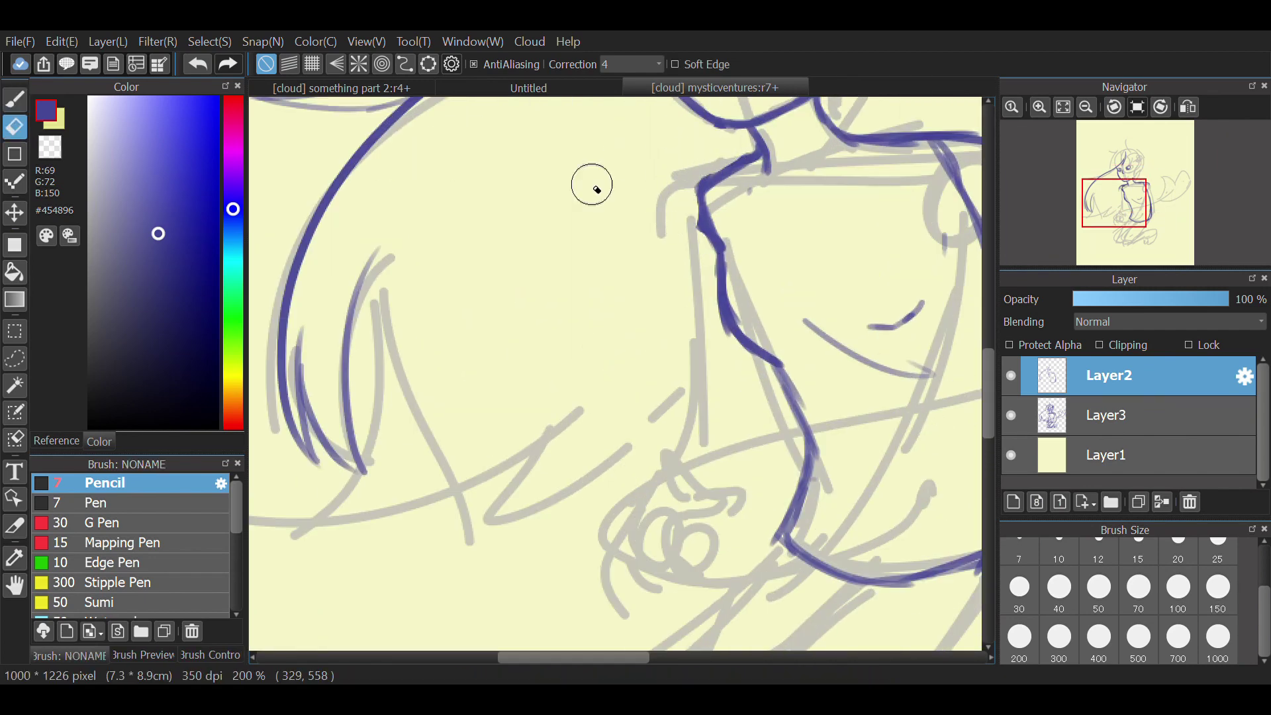
key("b")
scroll(677, 474, "right", 5)
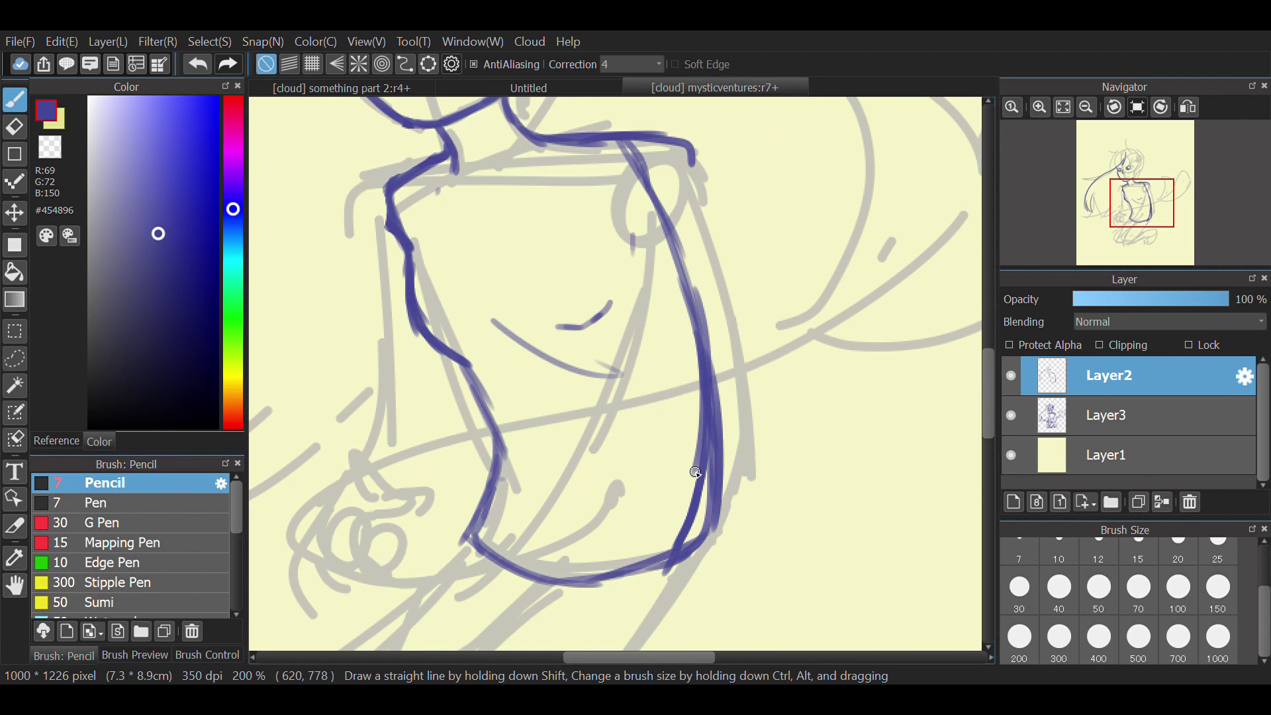
left_click(15, 127)
left_click_drag(689, 396, 684, 522)
left_click(15, 100)
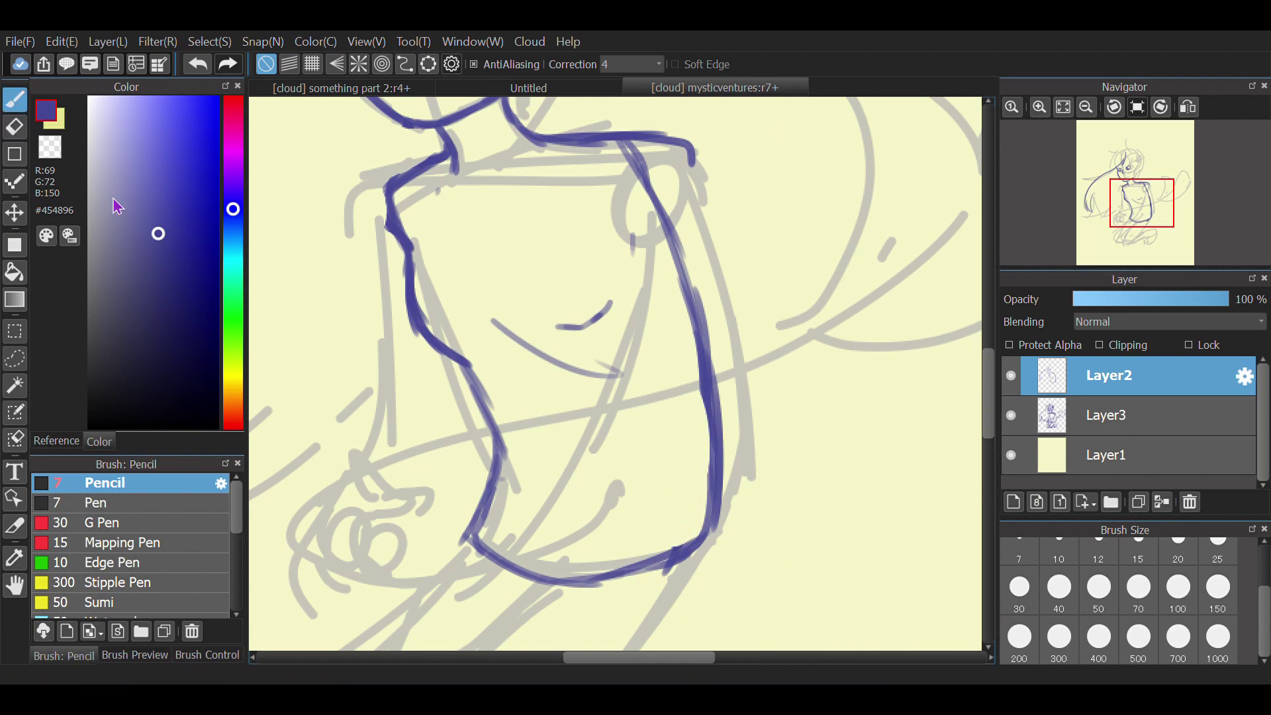
- Draw the front and back outlines of the near thigh from the hips down to the knee
scroll(824, 400, "down", 3)
scroll(826, 482, "up", 2)
left_click_drag(544, 291, 455, 500)
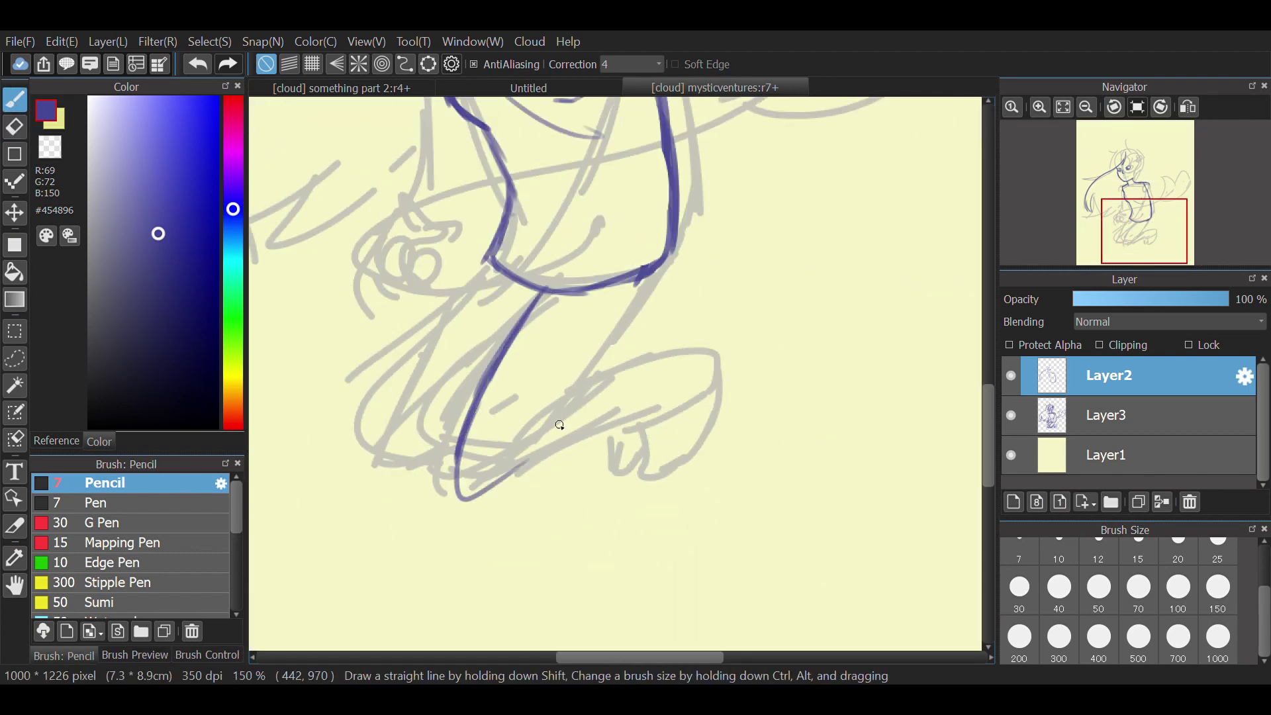
left_click_drag(664, 259, 517, 483)
mouse_move(577, 405)
left_mouse_down()
mouse_move(478, 493)
mouse_move(578, 458)
left_mouse_up()
- Draw the near knee and the folded lower leg with its foot extending back to the right
left_click_drag(491, 489, 708, 368)
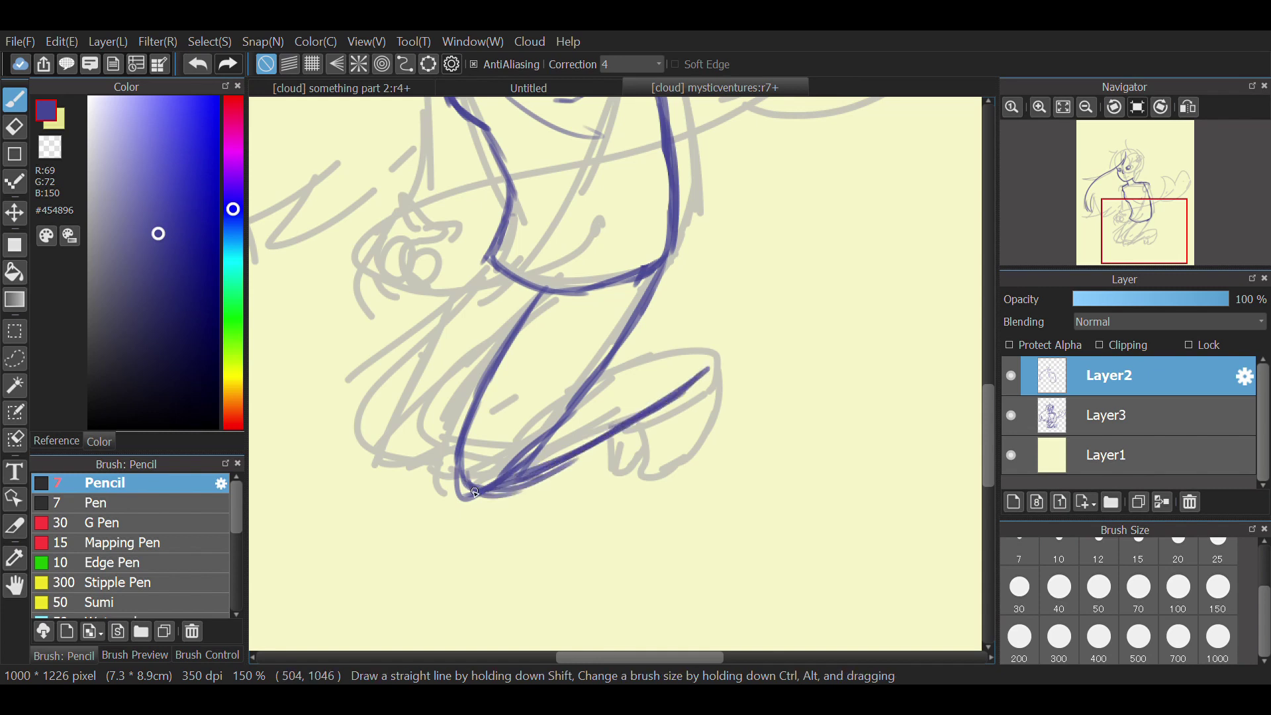
left_click_drag(466, 453, 516, 488)
mouse_move(543, 412)
left_mouse_down()
mouse_move(468, 477)
mouse_move(662, 344)
mouse_move(709, 347)
mouse_move(695, 468)
left_mouse_up()
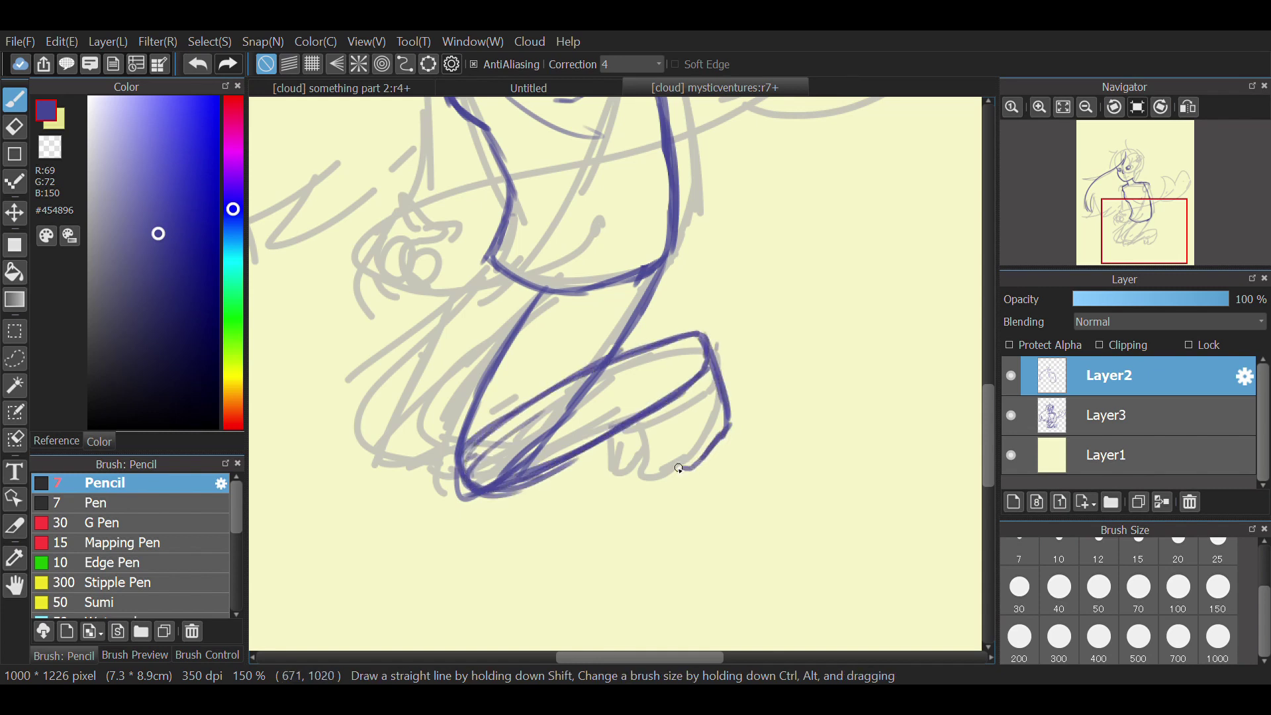
- Undo the foot outline and redraw the near foot hanging down from the end of the lower leg
key("ctrl+z")
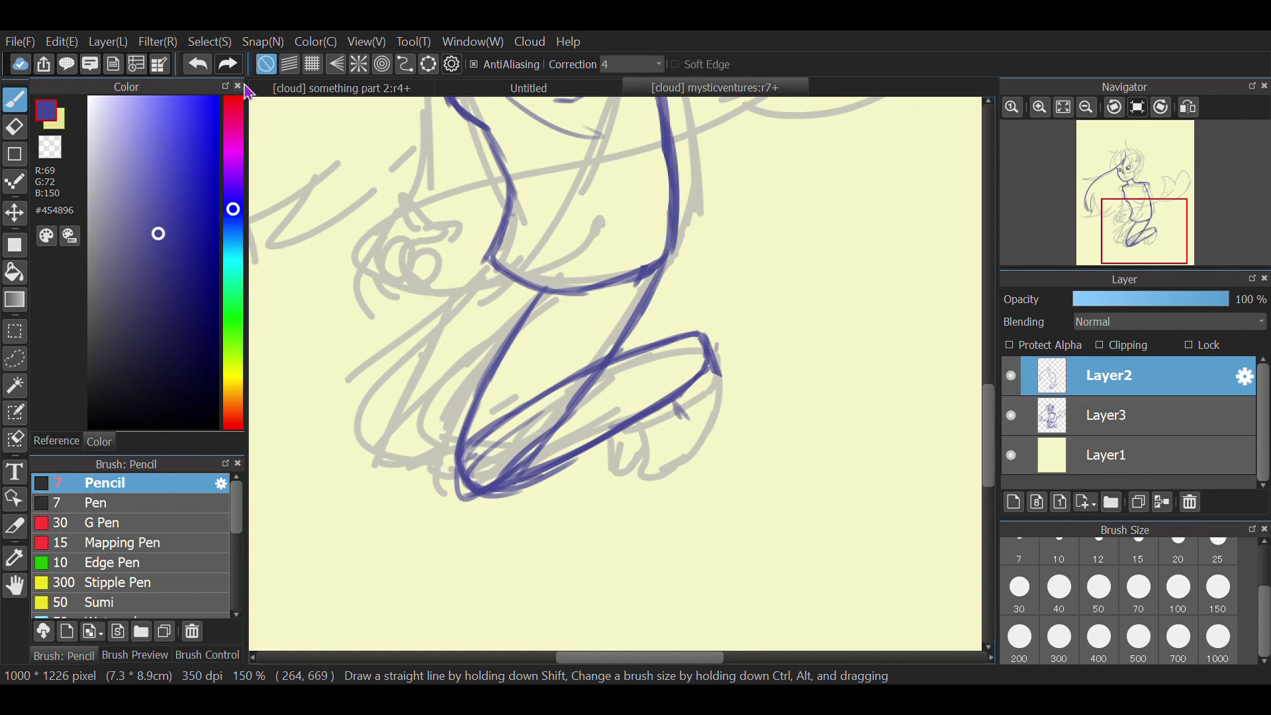
left_click(198, 64)
left_click_drag(681, 390, 693, 422)
mouse_move(714, 348)
left_mouse_down()
mouse_move(723, 431)
mouse_move(708, 451)
left_mouse_up()
left_click_drag(692, 417, 706, 455)
scroll(700, 457, "down", 3)
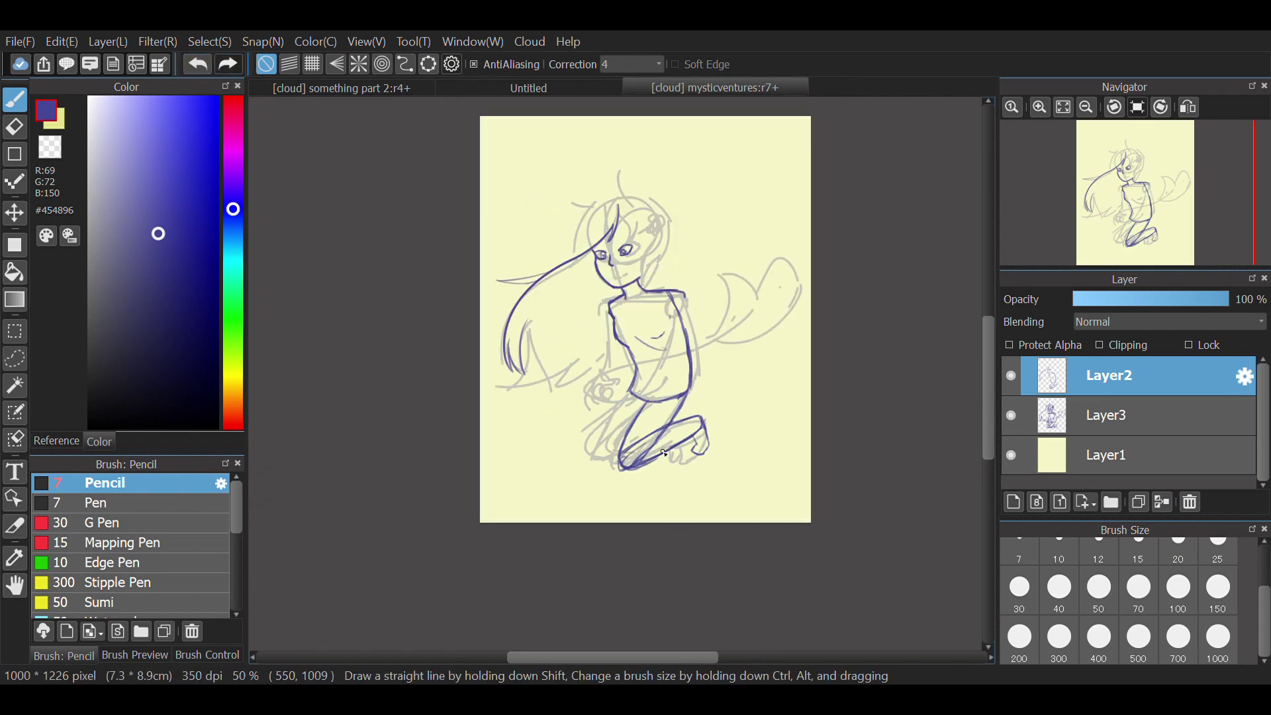
scroll(664, 453, "up", 2)
left_click_drag(900, 433, 872, 454)
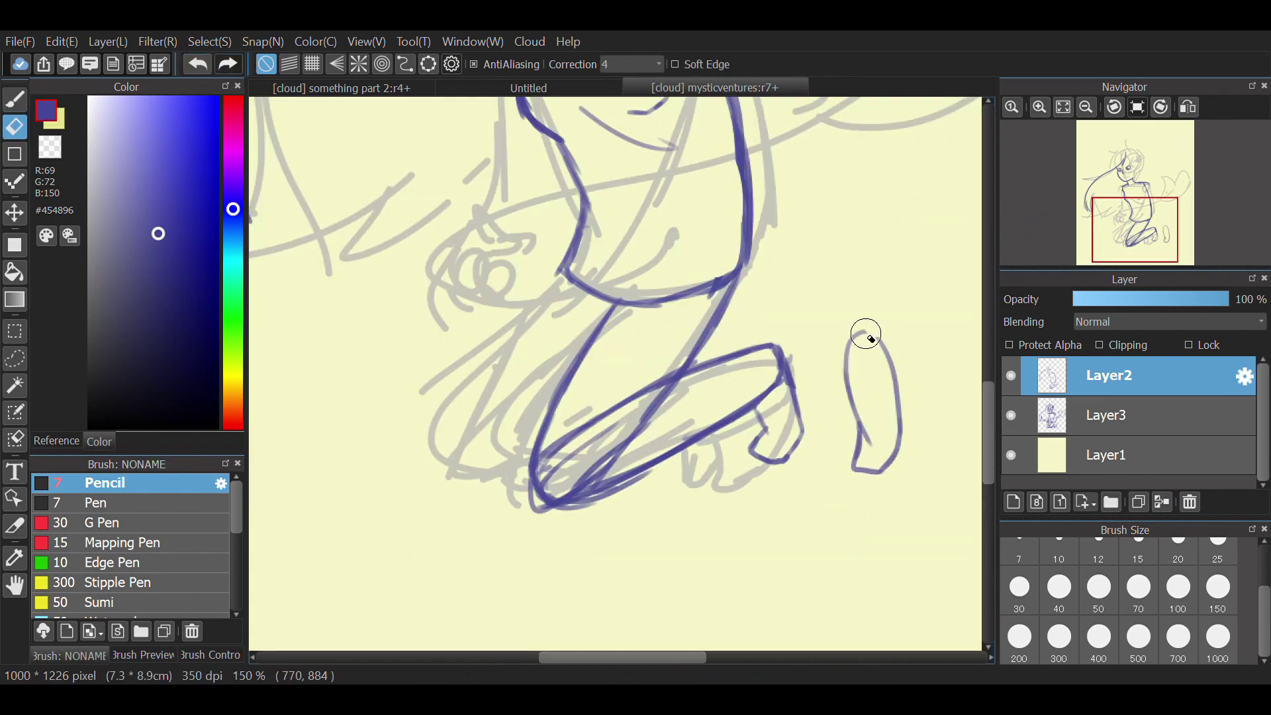
key("ctrl+z")
- Redraw the inner edge and toe end of the near foot
scroll(761, 433, "up", 2)
mouse_move(746, 385)
left_mouse_down()
mouse_move(765, 402)
mouse_move(752, 448)
mouse_move(791, 491)
left_mouse_up()
key("ctrl+minus")
key("ctrl+minus")
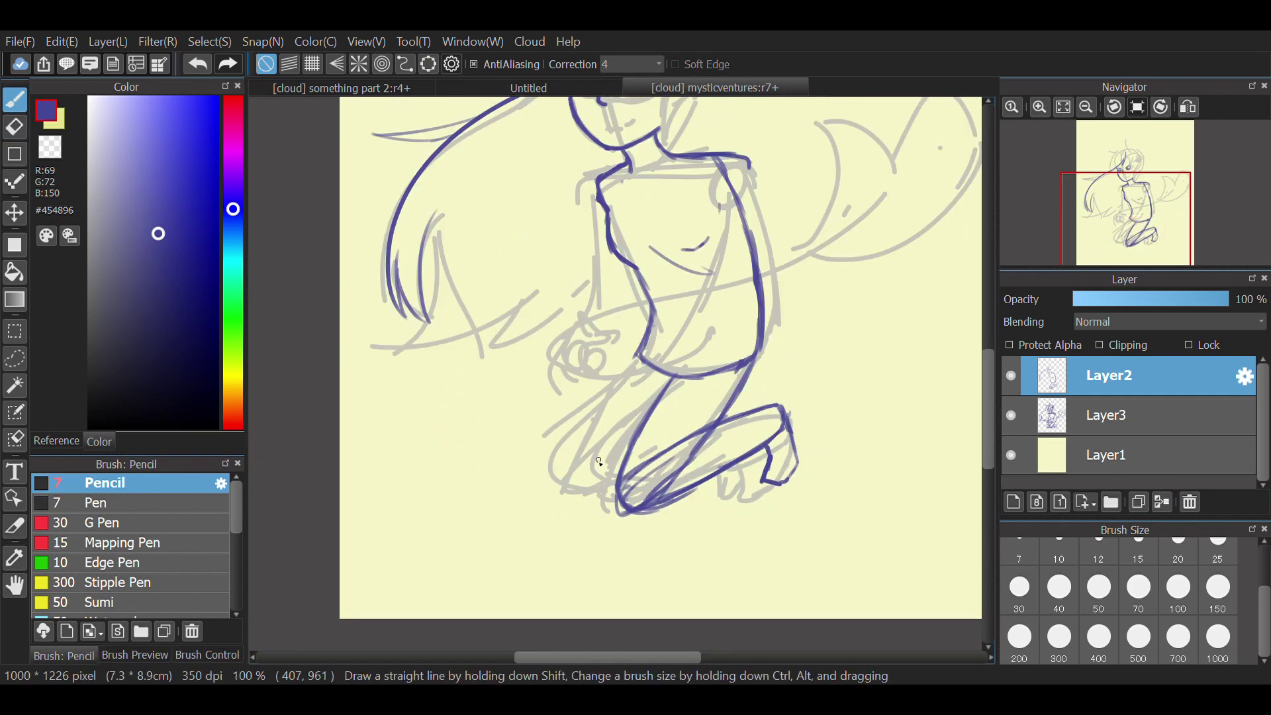
- Draw the outer outline of the far thigh from the left hip to its knee, redoing the first attempt
scroll(602, 462, "up", 2)
left_click_drag(680, 257, 516, 449)
left_click(202, 69)
left_click_drag(677, 256, 497, 450)
- Draw the inner side, knee and underside of the far leg up to the near thigh
mouse_move(579, 337)
left_mouse_down()
mouse_move(505, 463)
mouse_move(583, 522)
left_mouse_up()
left_click_drag(517, 498, 643, 482)
left_click_drag(555, 508, 670, 408)
mouse_move(522, 502)
left_mouse_down()
mouse_move(678, 393)
mouse_move(642, 483)
left_mouse_up()
- Erase the overlapping lines inside both knees and the near leg using the transparent colour
left_click(50, 147)
left_click_drag(647, 437, 584, 501)
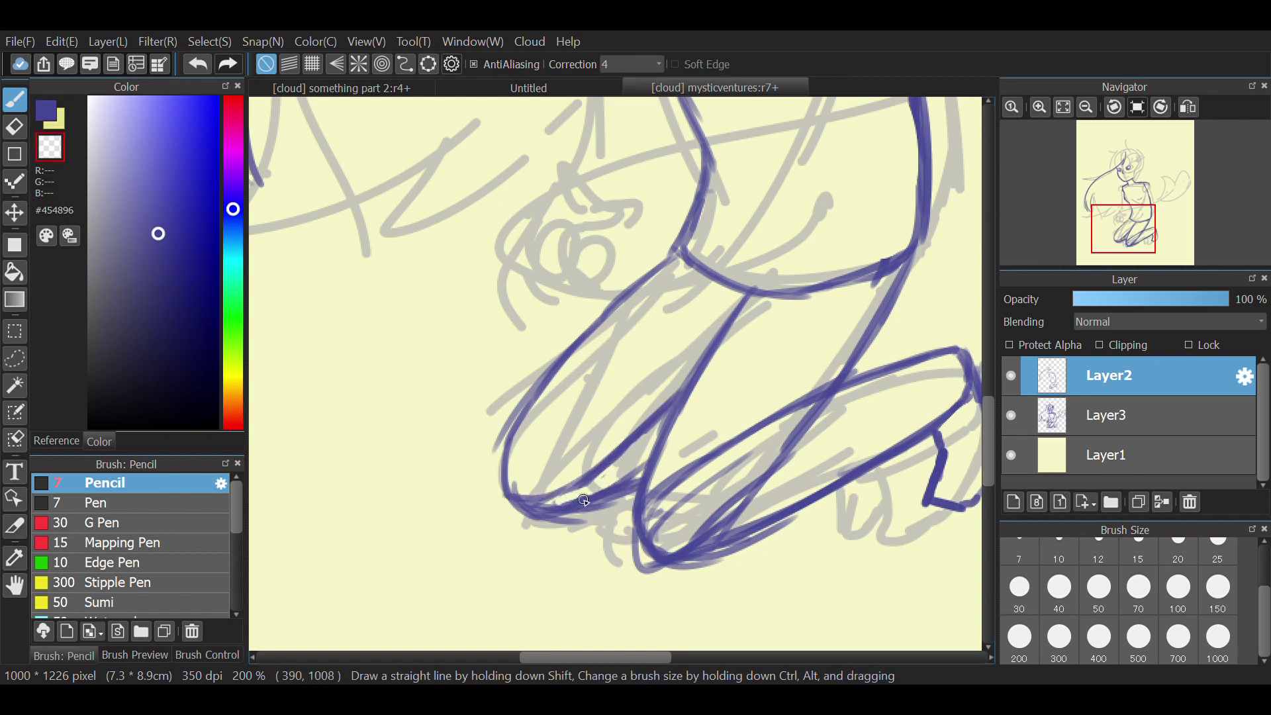
left_click_drag(643, 570, 650, 571)
mouse_move(832, 382)
left_mouse_down()
mouse_move(721, 426)
mouse_move(652, 539)
mouse_move(774, 530)
left_mouse_up()
scroll(614, 575, "down", 2)
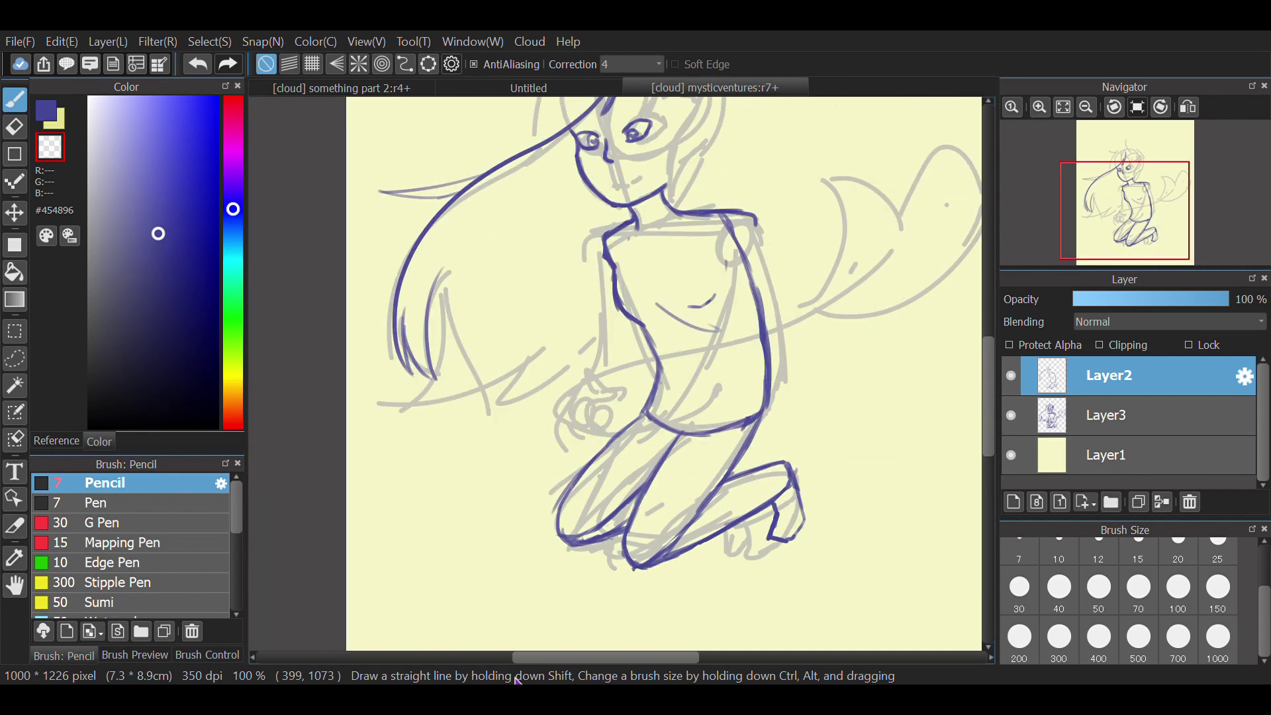
- Return to the #454896 drawing colour and draw the second foot beneath the near lower leg
scroll(742, 538, "up", 4)
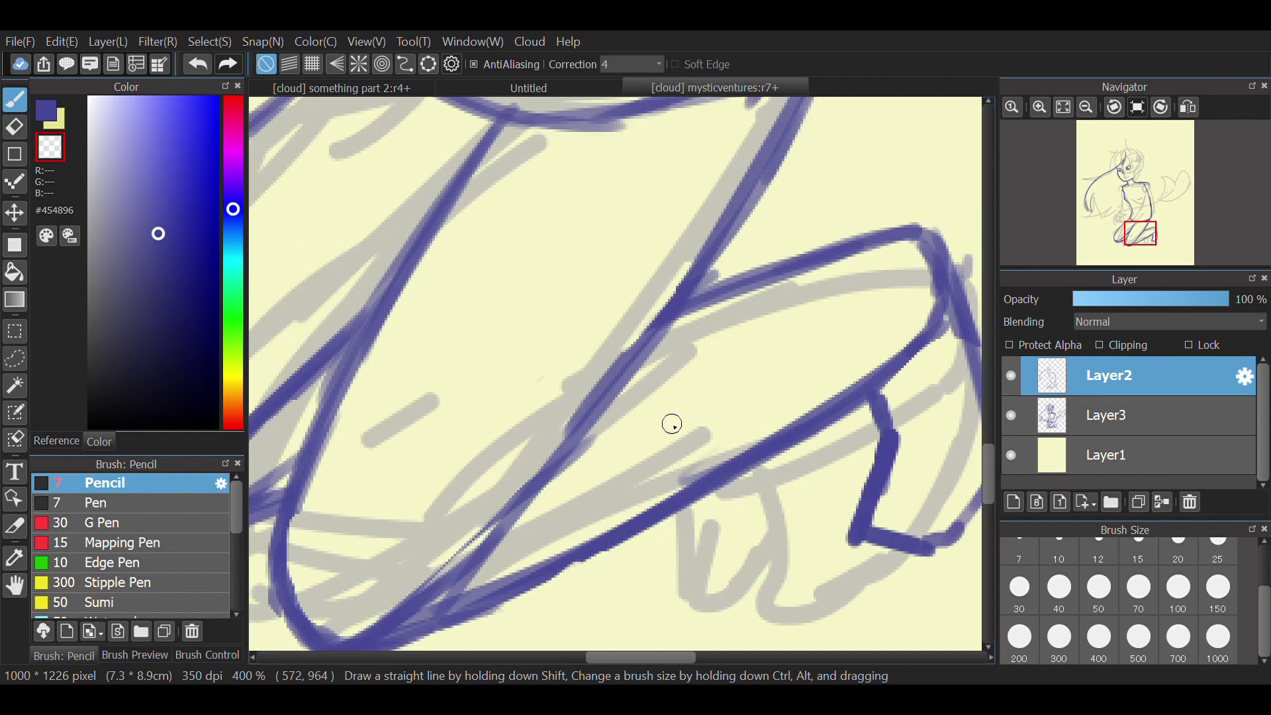
left_click(197, 66)
left_click(47, 111)
mouse_move(681, 513)
left_mouse_down()
mouse_move(763, 576)
mouse_move(769, 466)
left_mouse_up()
scroll(777, 497, "down", 4)
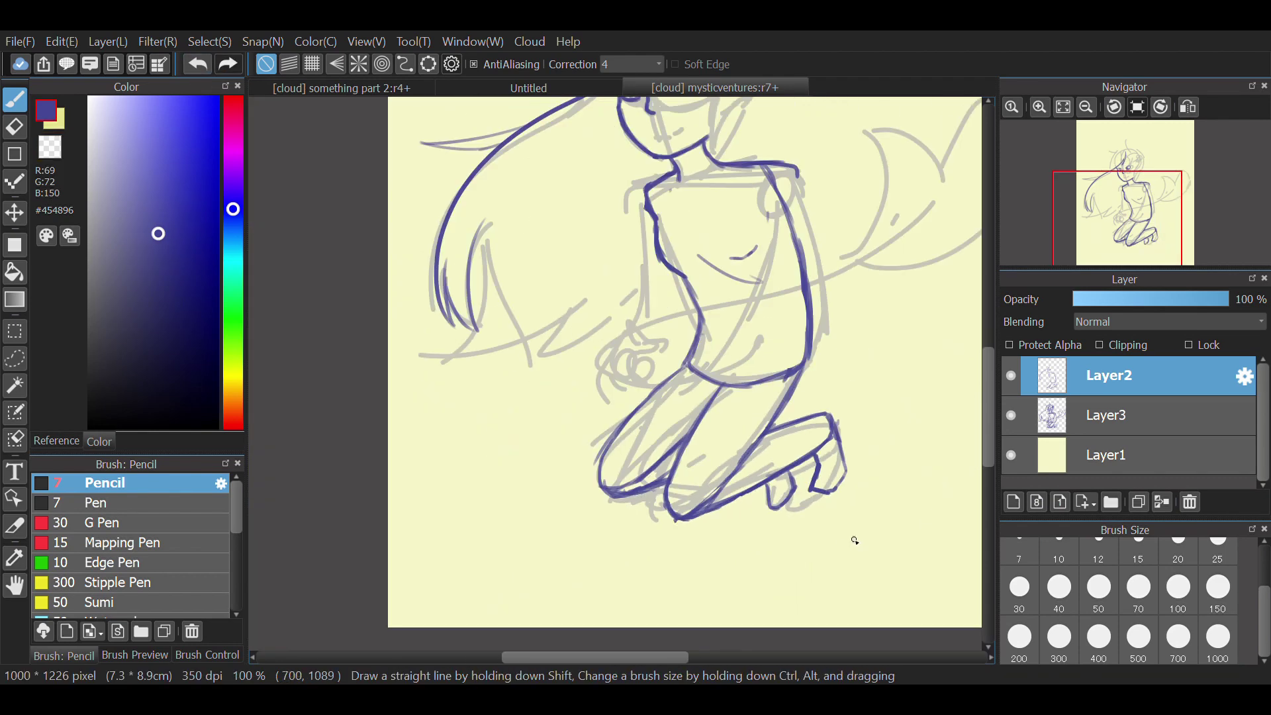
- Draw the outline of a tall pointed ear on top of the head, joining both sides at the tip
left_click_drag(989, 418, 995, 381)
left_click_drag(1127, 209, 1132, 187)
key("ctrl+plus")
key("ctrl+plus")
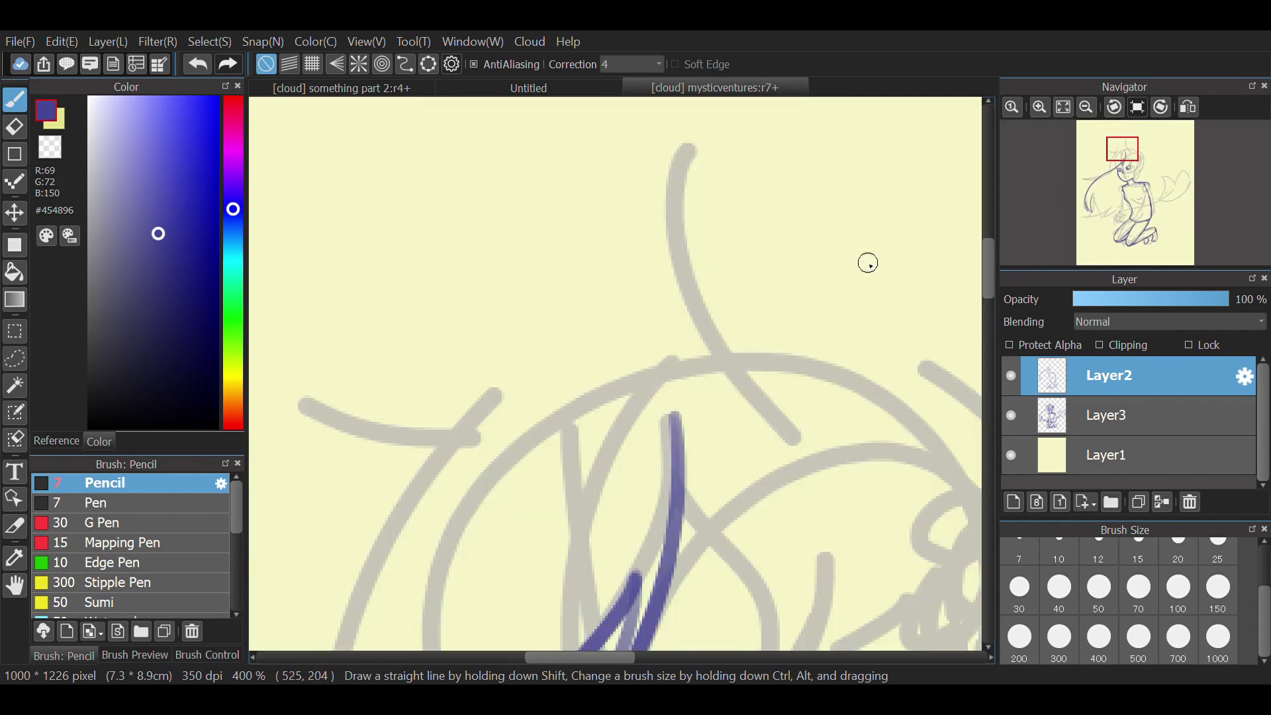
left_click_drag(721, 397, 705, 106)
mouse_move(854, 440)
left_mouse_down()
mouse_move(844, 277)
mouse_move(773, 104)
left_mouse_up()
left_click_drag(1122, 148, 1123, 138)
left_click_drag(666, 389, 756, 331)
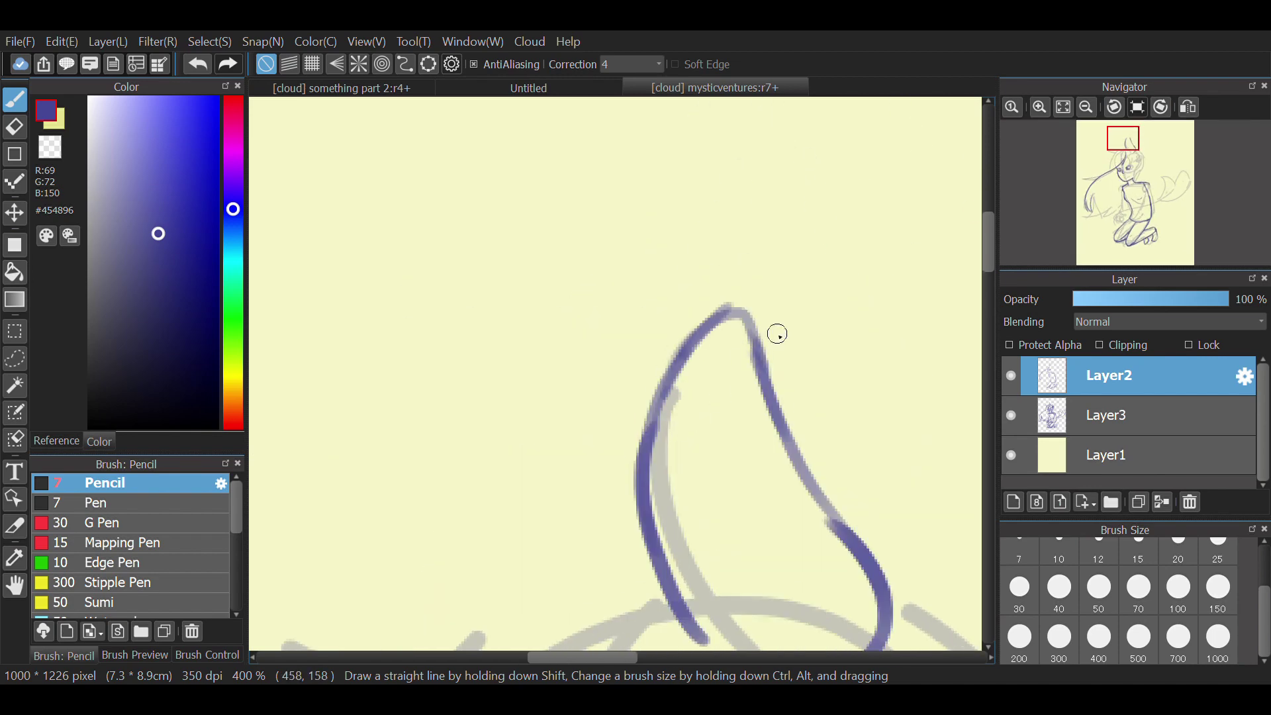
- Draw the inner fold of the ear, undoing and redoing the first attempt
left_click_drag(989, 255, 989, 273)
left_click_drag(717, 190, 811, 399)
left_click(198, 67)
left_click(198, 66)
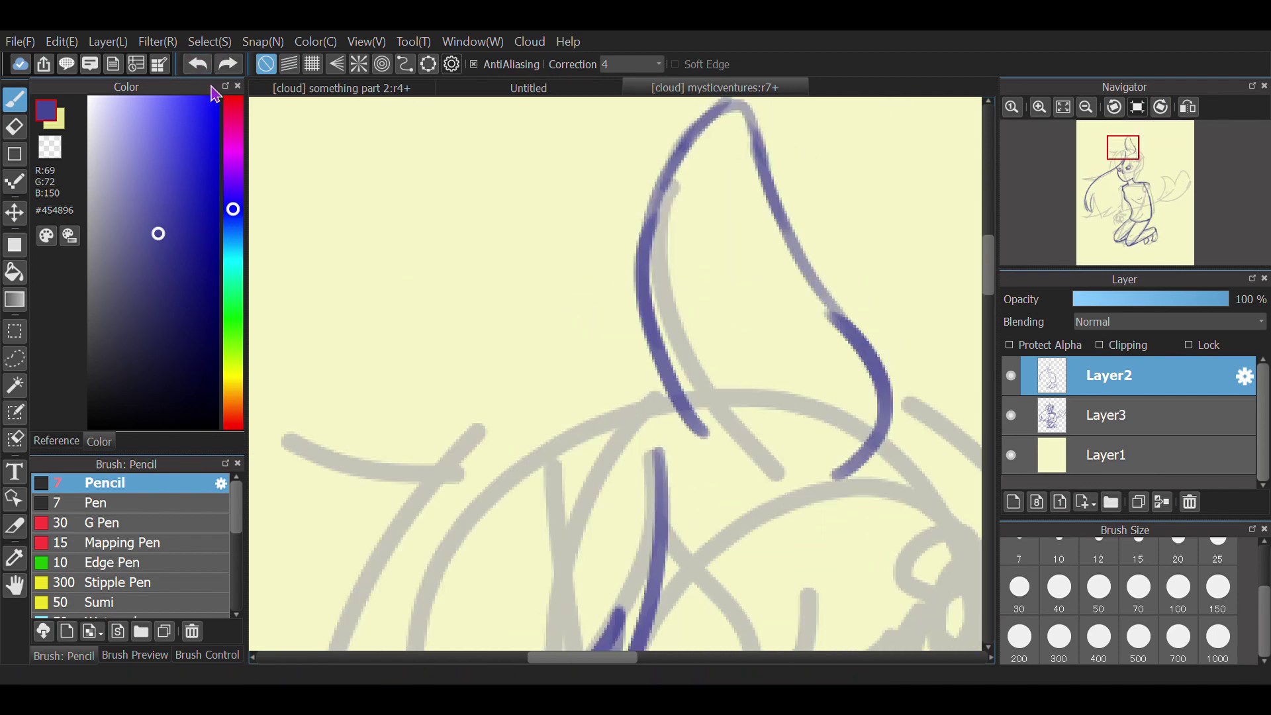
mouse_move(824, 449)
left_mouse_down()
mouse_move(781, 391)
mouse_move(714, 211)
mouse_move(682, 271)
mouse_move(693, 396)
left_mouse_up()
scroll(786, 324, "down", 3)
- Draw the hair curve from the ear's base over the right side of the head, redoing the first attempt
left_click_drag(826, 358, 899, 444)
left_click(199, 65)
mouse_move(817, 342)
left_mouse_down()
mouse_move(912, 451)
mouse_move(762, 281)
left_mouse_up()
scroll(927, 462, "up", 4)
left_click_drag(965, 284, 966, 129)
- Draw the side hair lock from the right side of the head down to the shoulder
left_click_drag(781, 169, 766, 463)
scroll(766, 371, "down", 3)
left_click_drag(778, 340, 698, 487)
left_click_drag(740, 437, 676, 569)
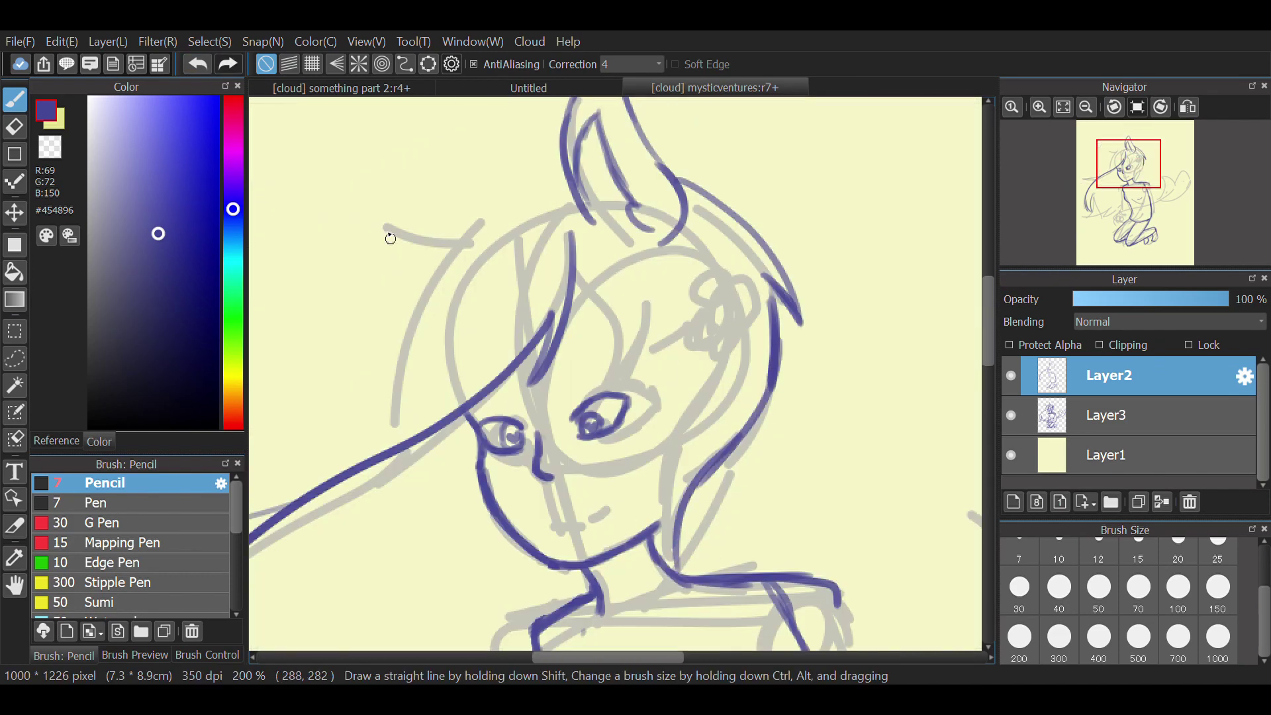
- Draw the petalled flower ornament in the hair on the right side of the head
scroll(729, 303, "up", 5)
left_click_drag(669, 328, 735, 463)
left_click_drag(692, 298, 743, 434)
left_click_drag(572, 315, 721, 267)
left_click_drag(735, 199, 787, 351)
left_click_drag(581, 324, 602, 473)
mouse_move(608, 493)
left_mouse_down()
mouse_move(746, 506)
mouse_move(825, 368)
mouse_move(776, 613)
left_mouse_up()
scroll(868, 353, "down", 5)
- Draw the fringe line from the forehead hair strand across to the flower, redoing the first attempt
scroll(738, 348, "up", 2)
left_click_drag(633, 266, 733, 522)
left_click(198, 65)
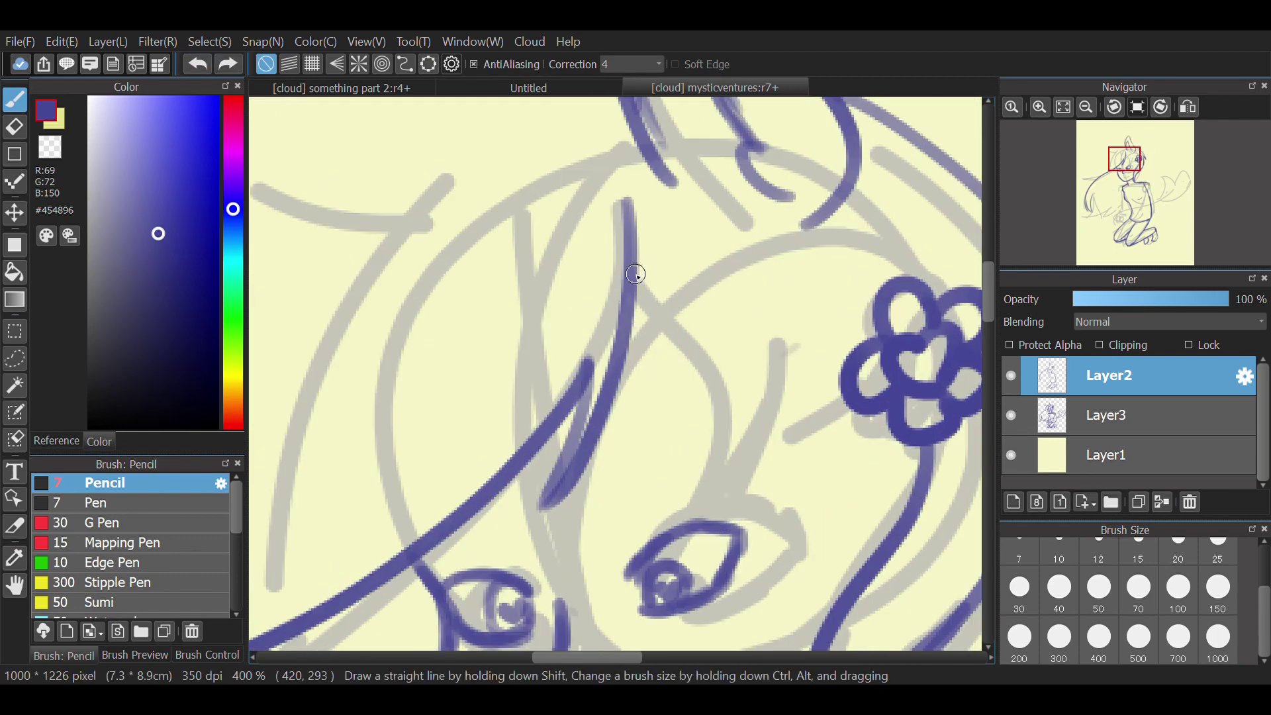
mouse_move(634, 268)
left_mouse_down()
mouse_move(684, 476)
mouse_move(718, 303)
left_mouse_up()
mouse_move(719, 304)
left_mouse_down()
mouse_move(703, 496)
mouse_move(839, 391)
left_mouse_up()
scroll(777, 386, "down", 3)
scroll(732, 437, "down", 2)
- Hide the Layer3 sketch and erase the near lower leg together with both feet
left_click(1011, 415)
left_click_drag(986, 352, 986, 392)
scroll(854, 582, "up", 2)
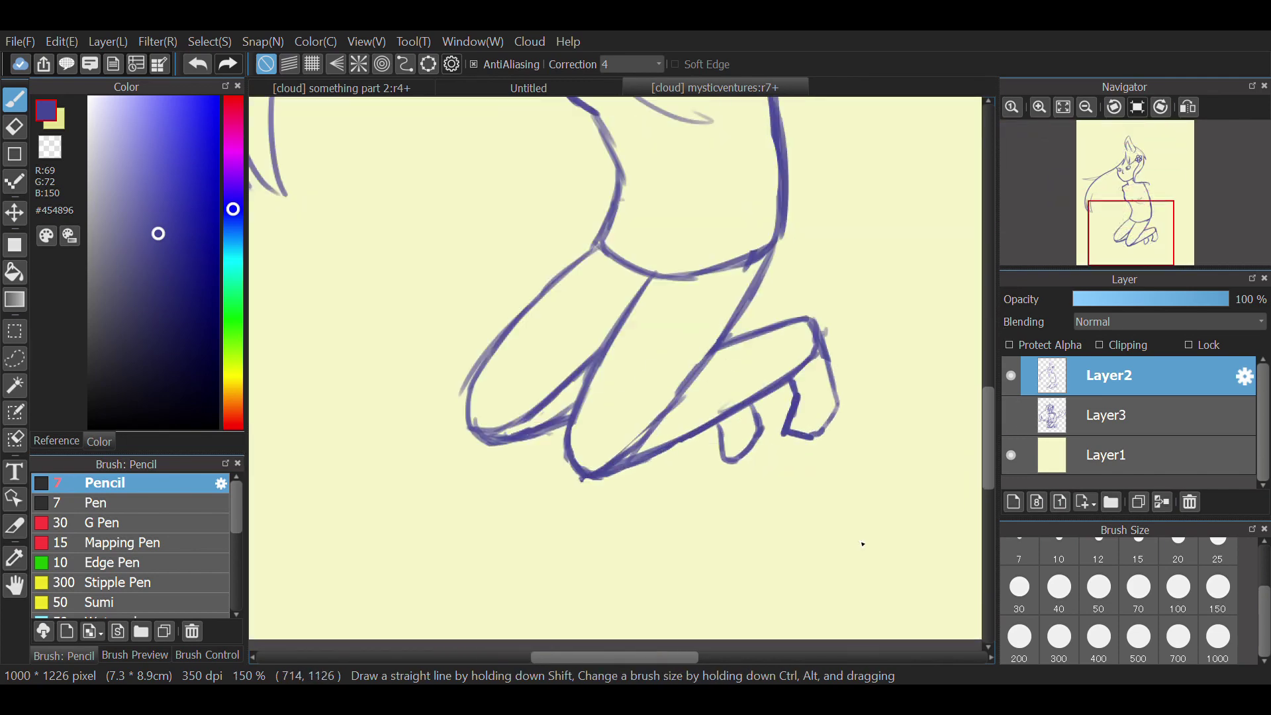
scroll(869, 538, "up", 2)
key("e")
mouse_move(606, 386)
left_mouse_down()
mouse_move(661, 337)
mouse_move(698, 125)
mouse_move(595, 156)
left_mouse_up()
left_click_drag(562, 292, 440, 403)
- Redraw the near lower leg and foot extending back from the knee, and erase the overlapping lines inside the knee
key("b")
left_click_drag(308, 414, 846, 324)
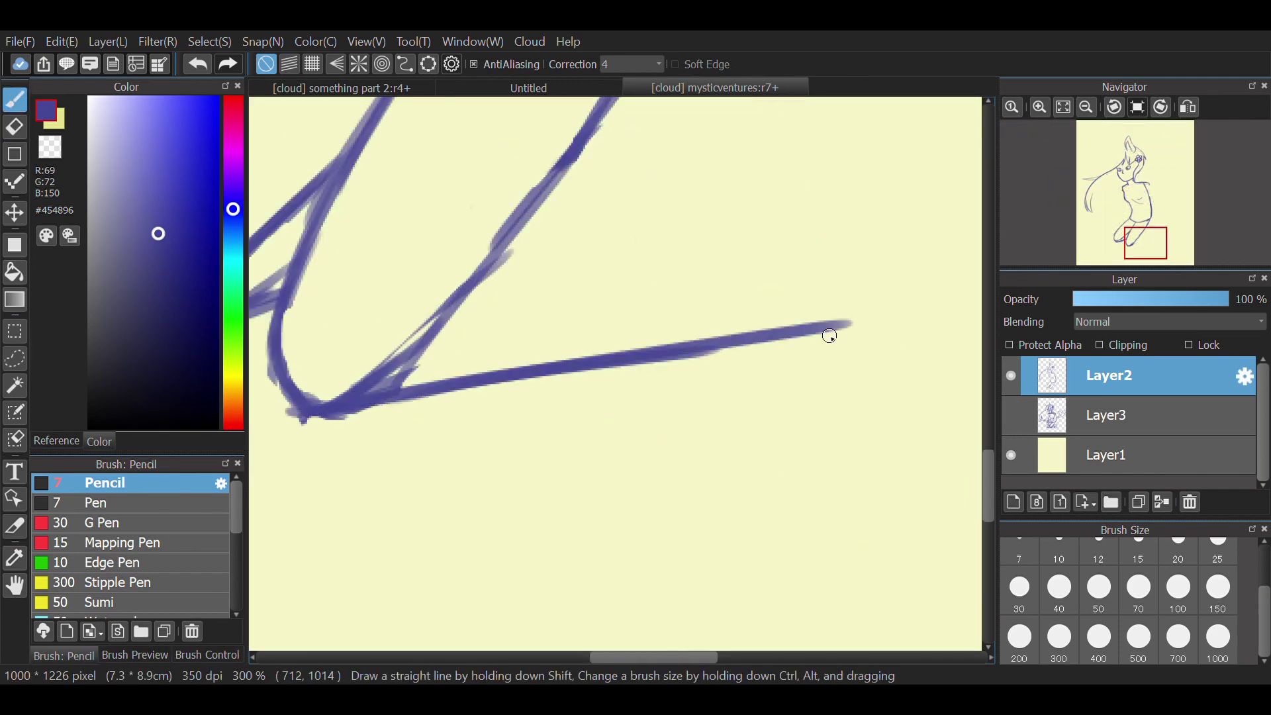
scroll(842, 402, "down", 2)
mouse_move(733, 315)
left_mouse_down()
mouse_move(626, 349)
mouse_move(576, 403)
left_mouse_up()
mouse_move(575, 401)
left_mouse_down()
mouse_move(737, 323)
mouse_move(841, 336)
left_mouse_up()
mouse_move(798, 325)
left_mouse_down()
mouse_move(862, 389)
mouse_move(814, 372)
left_mouse_up()
scroll(761, 350, "down", 2)
scroll(726, 319, "up", 3)
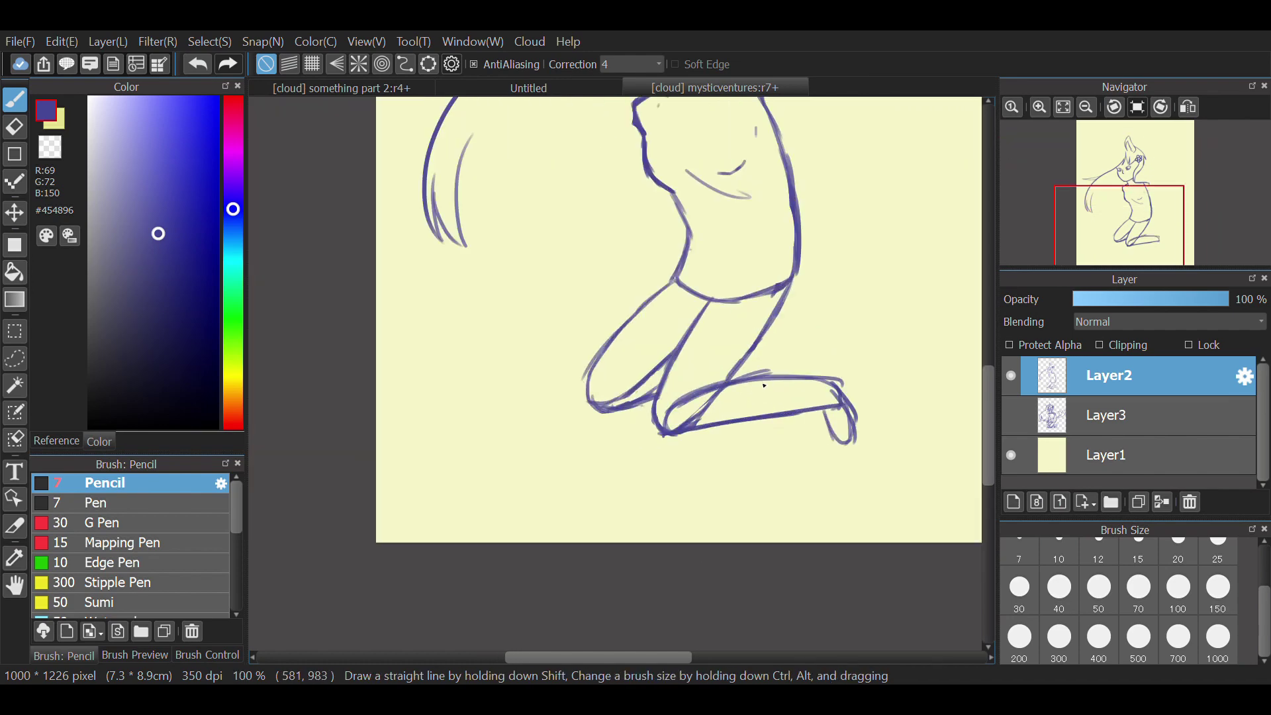
key("e")
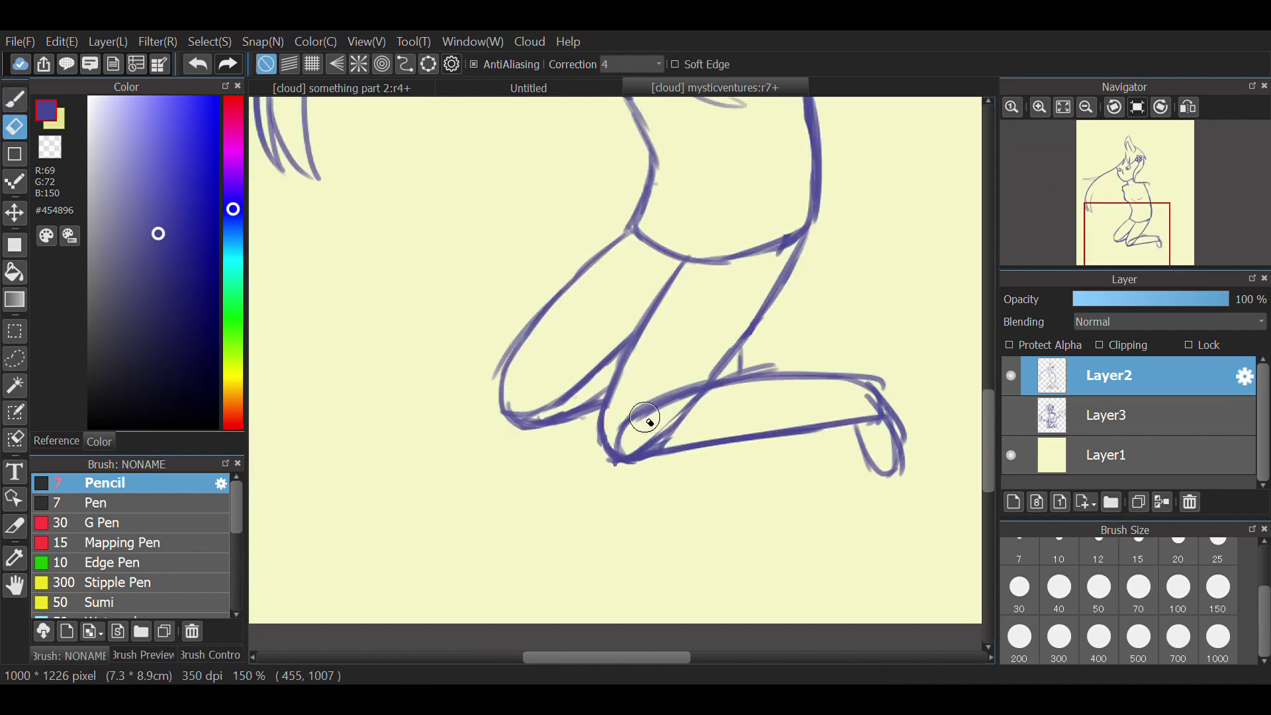
mouse_move(645, 419)
left_mouse_down()
mouse_move(681, 378)
mouse_move(666, 434)
mouse_move(640, 449)
left_mouse_up()
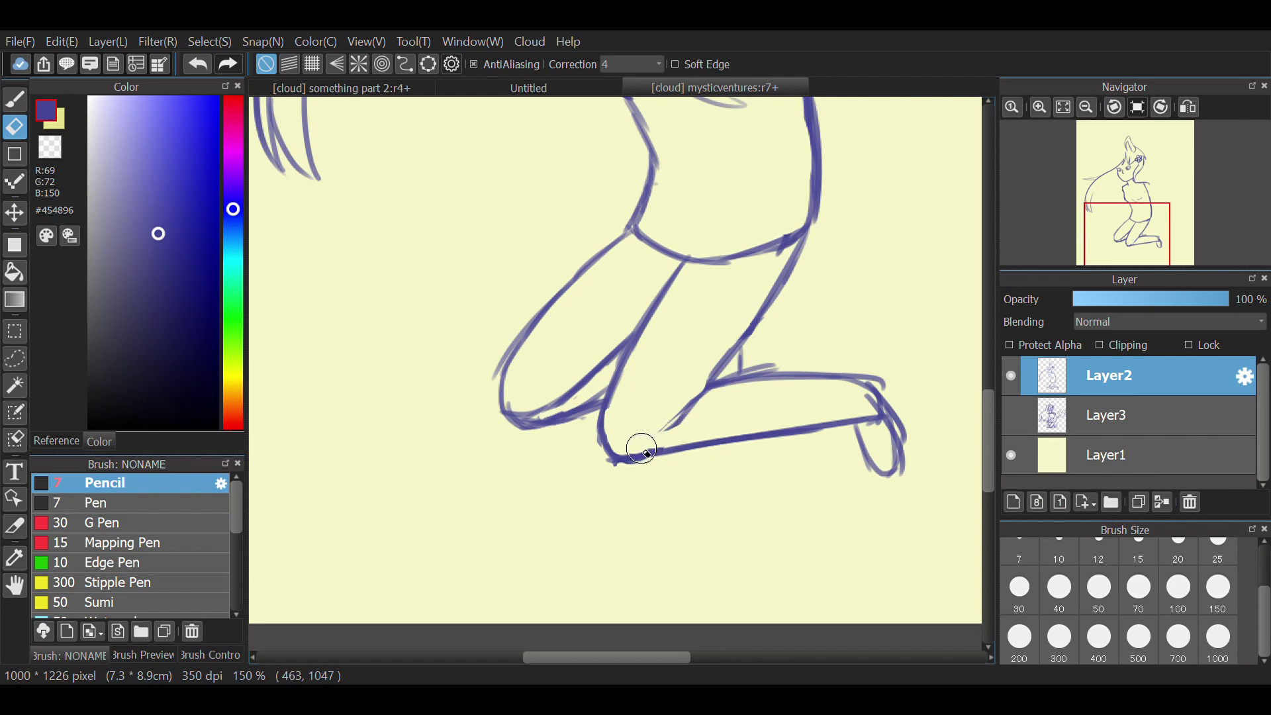
- Draw a curved hem line across both thighs just below the waist, redoing the stroke over the near thigh
left_click(61, 484)
left_click_drag(619, 242, 677, 297)
left_click_drag(666, 295, 765, 305)
left_click(197, 64)
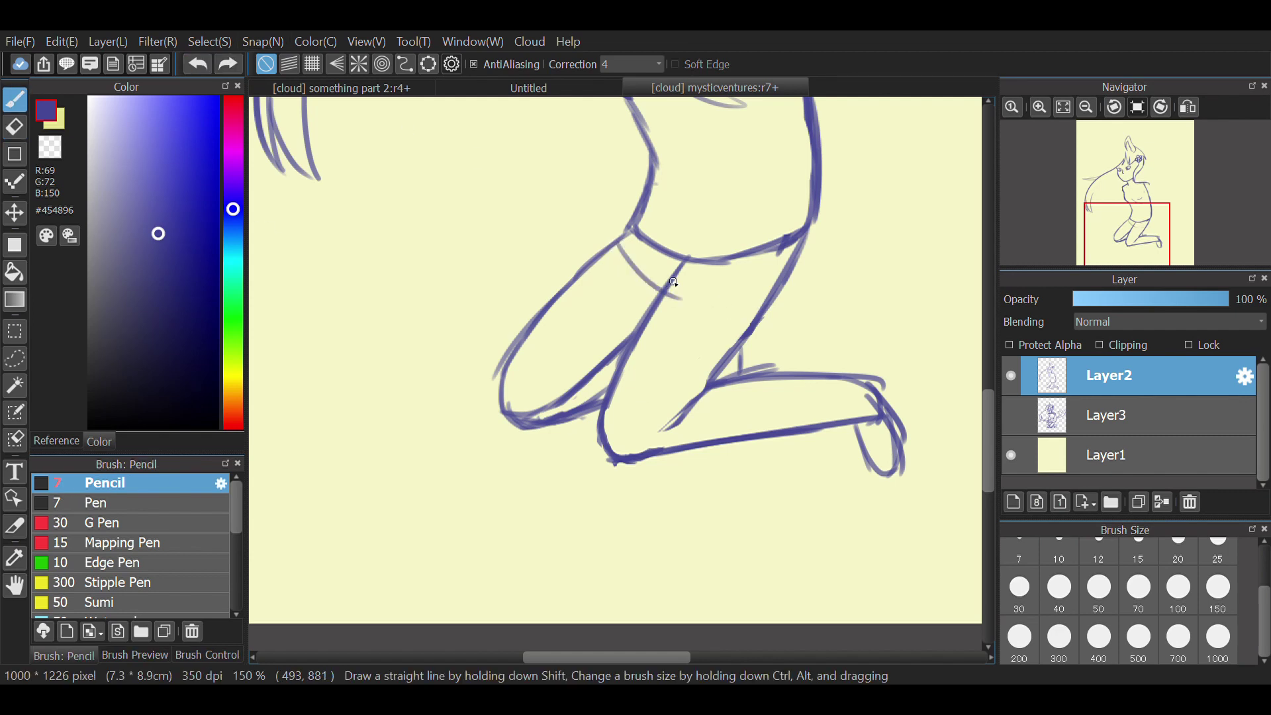
left_click_drag(673, 281, 777, 284)
- Show the Layer3 sketch and draw the mouth with two short strokes on the lower face
scroll(788, 279, "down", 3)
left_click_drag(988, 397, 993, 363)
left_click(1010, 415)
scroll(723, 278, "up", 5)
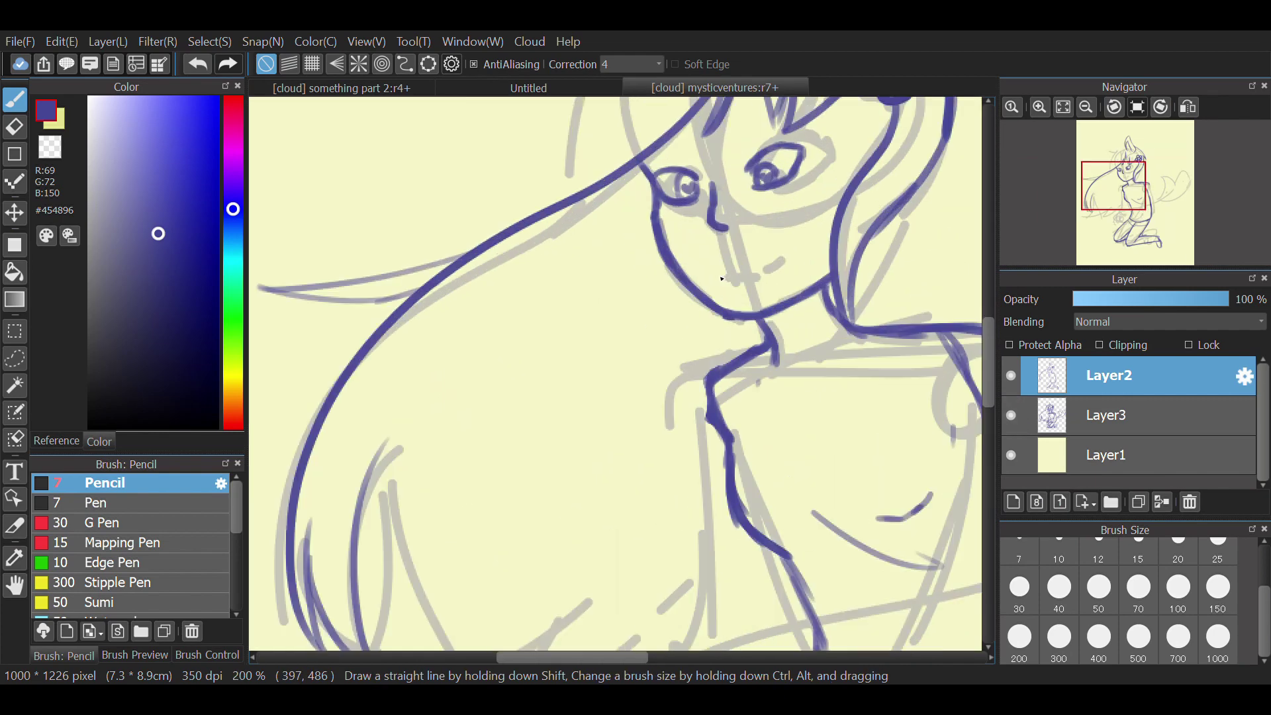
left_click(1131, 186)
left_click_drag(476, 420, 516, 415)
left_click_drag(543, 398, 579, 372)
- Draw the near upper arm from the shoulder down to the elbow at the waist, redoing the first attempt
left_click_drag(988, 363, 990, 454)
scroll(646, 568, "down", 3)
left_click_drag(704, 321, 769, 426)
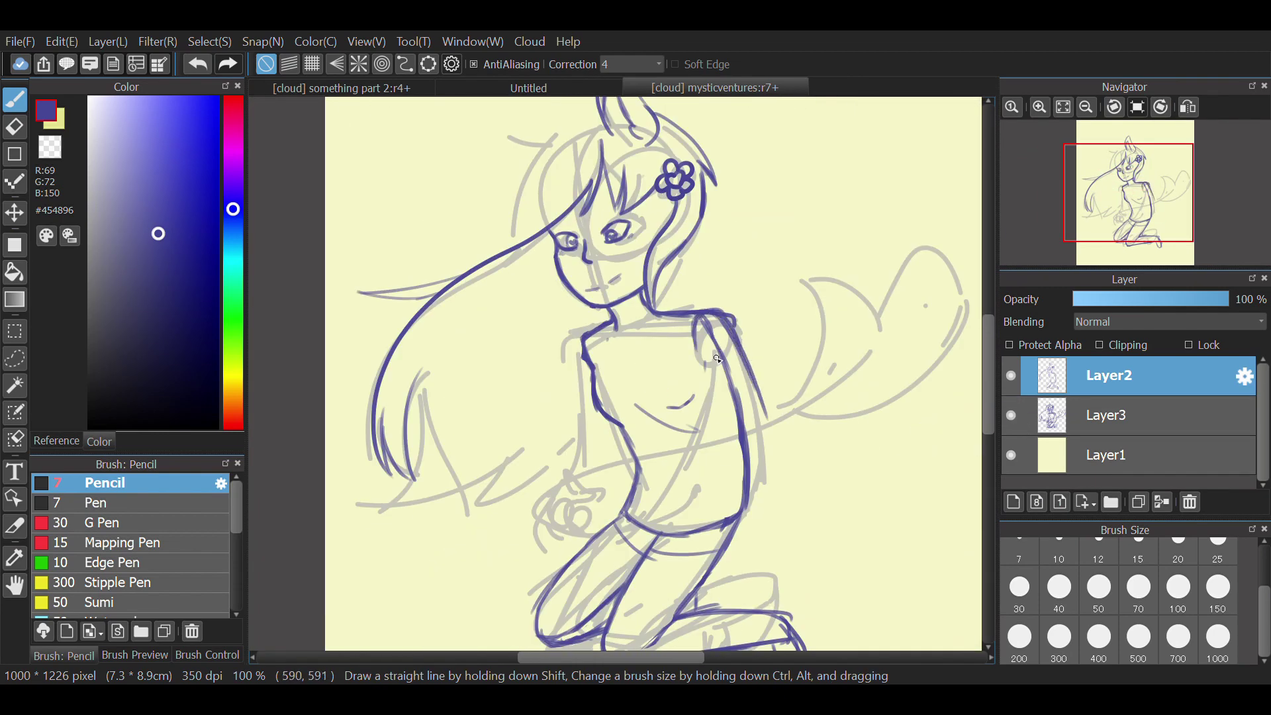
left_click(195, 68)
scroll(742, 477, "up", 2)
left_click_drag(724, 161, 727, 336)
left_click_drag(648, 181, 666, 388)
left_click_drag(649, 228, 707, 469)
left_click_drag(725, 192, 721, 358)
left_click_drag(727, 245, 681, 499)
- Erase the torso and shoulder lines that overlap the near upper arm
left_click(14, 127)
mouse_move(682, 179)
left_mouse_down()
mouse_move(699, 216)
mouse_move(702, 308)
left_mouse_up()
left_click_drag(720, 134, 747, 204)
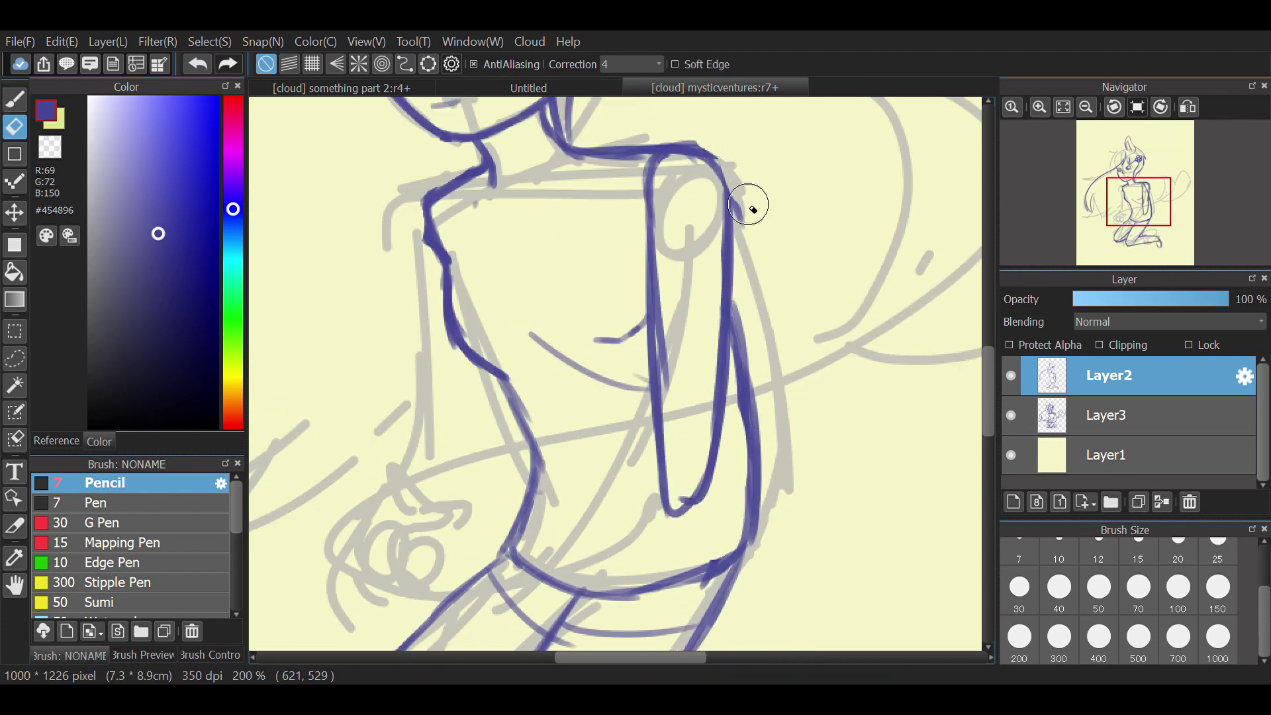
- Draw the near forearm from the elbow across the waist with a rounded wrist end
left_click(15, 99)
left_click(1127, 226)
mouse_move(839, 237)
left_mouse_down()
mouse_move(570, 363)
mouse_move(669, 286)
mouse_move(832, 208)
mouse_move(794, 290)
left_mouse_up()
scroll(562, 326, "up", 3)
mouse_move(626, 270)
left_mouse_down()
mouse_move(555, 220)
mouse_move(588, 425)
left_mouse_up()
- Try to draw the near hand with its palm and separate fingers at the end of the forearm
mouse_move(424, 282)
left_mouse_down()
mouse_move(428, 177)
mouse_move(474, 242)
left_mouse_up()
left_click_drag(446, 161, 539, 211)
left_click_drag(378, 370, 352, 255)
left_click_drag(358, 229, 399, 305)
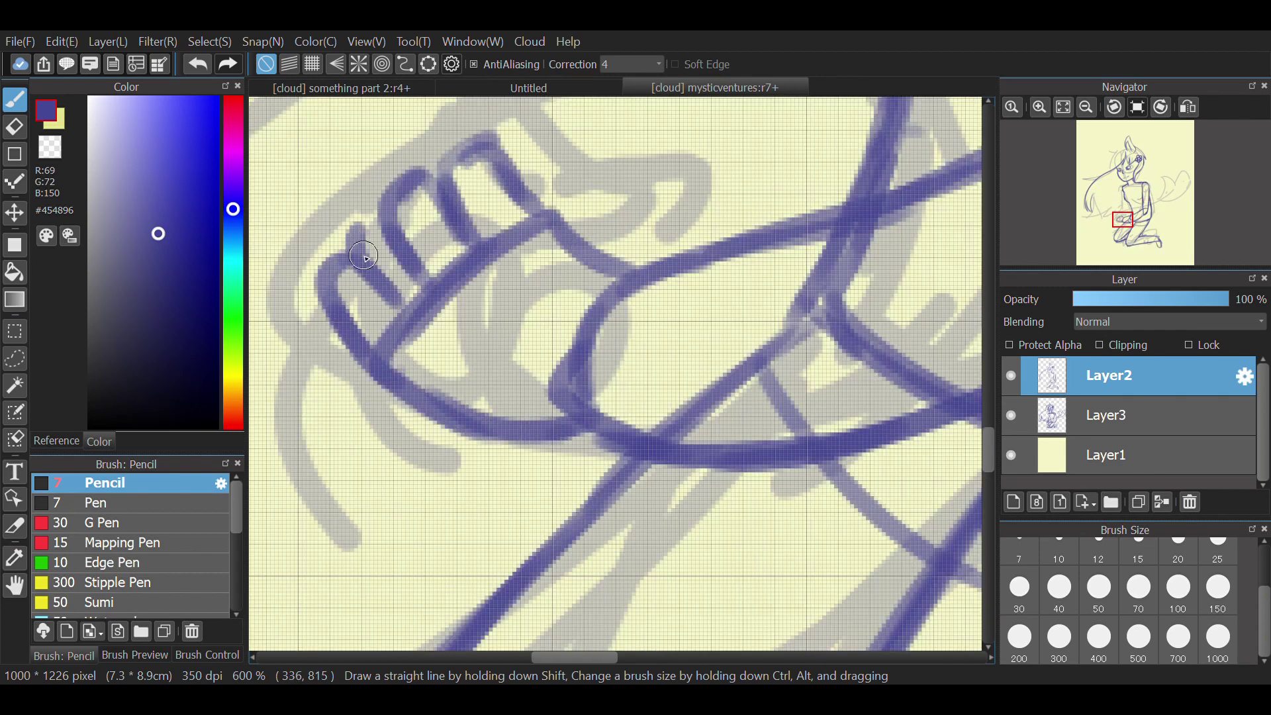
scroll(546, 287, "down", 5)
left_click(198, 65)
left_click(198, 64)
left_click(198, 65)
left_click(198, 64)
left_click(198, 64)
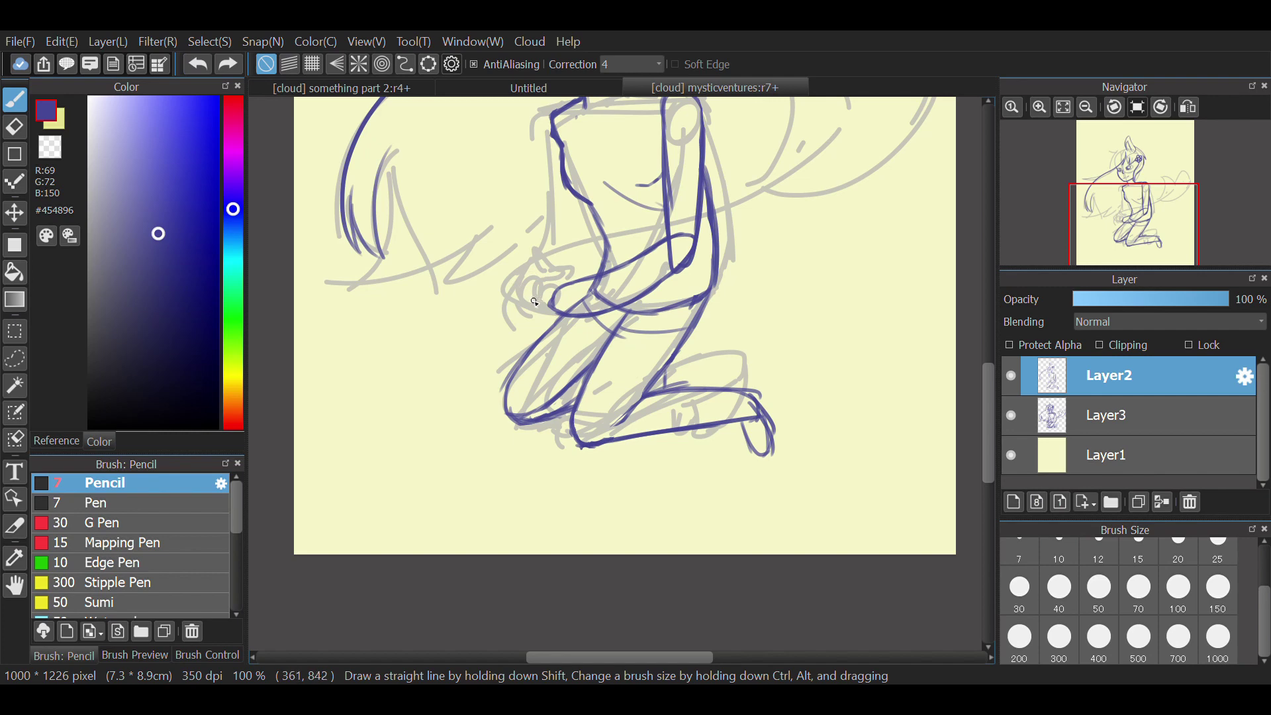
- Draw the near hand with smaller curled fingers at the wrist, and undo the last two finger strokes
scroll(535, 299, "up", 6)
left_click_drag(689, 446, 577, 223)
mouse_move(585, 209)
left_mouse_down()
mouse_move(601, 315)
mouse_move(695, 304)
left_mouse_up()
left_click_drag(659, 442, 555, 292)
scroll(695, 288, "down", 2)
left_click_drag(695, 288, 684, 285)
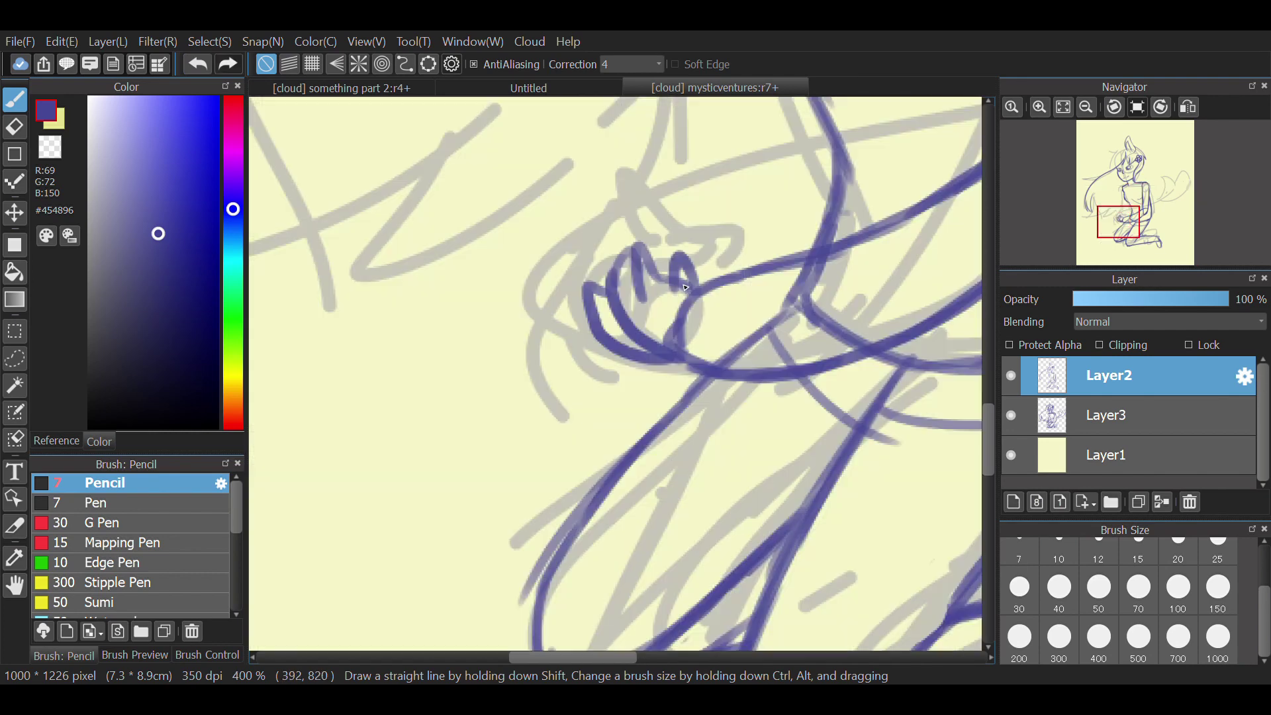
scroll(686, 287, "down", 3)
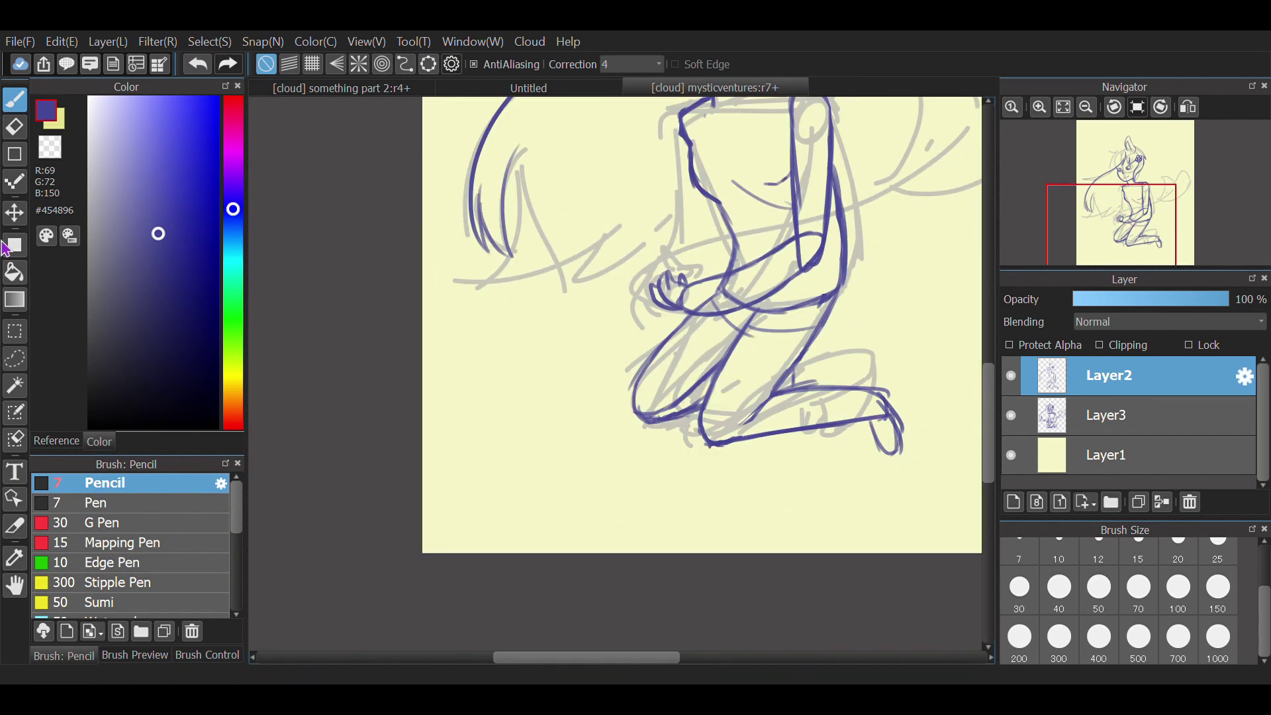
left_click(57, 441)
left_click(198, 64)
left_click(197, 64)
- Undock the Color palette and dock it back above the brush list, ahead of the Reference palette
mouse_move(126, 87)
left_mouse_down()
mouse_move(133, 451)
mouse_move(135, 278)
left_mouse_up()
left_click(46, 333)
mouse_move(179, 351)
left_mouse_down()
mouse_move(166, 344)
mouse_move(164, 473)
left_mouse_up()
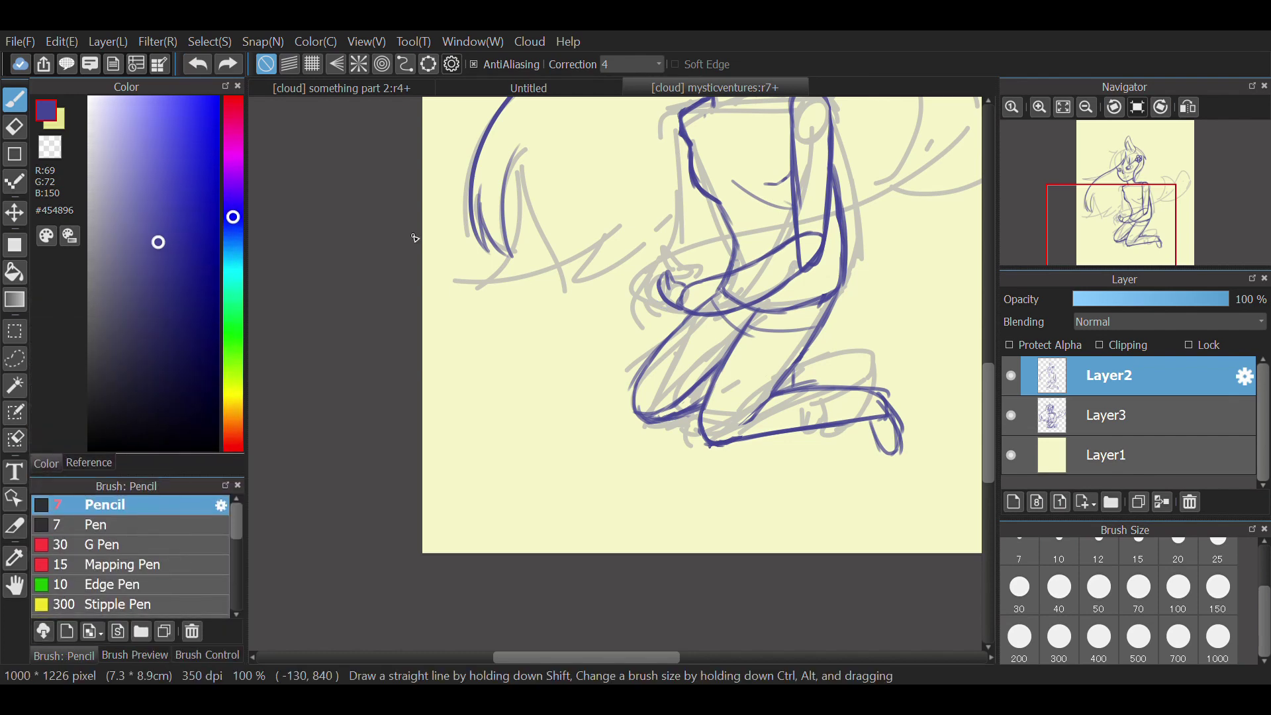
- Draw the far upper arm from the far shoulder straight down to the near hand
scroll(505, 320, "up", 3)
scroll(505, 321, "down", 2)
scroll(991, 433, "up", 3)
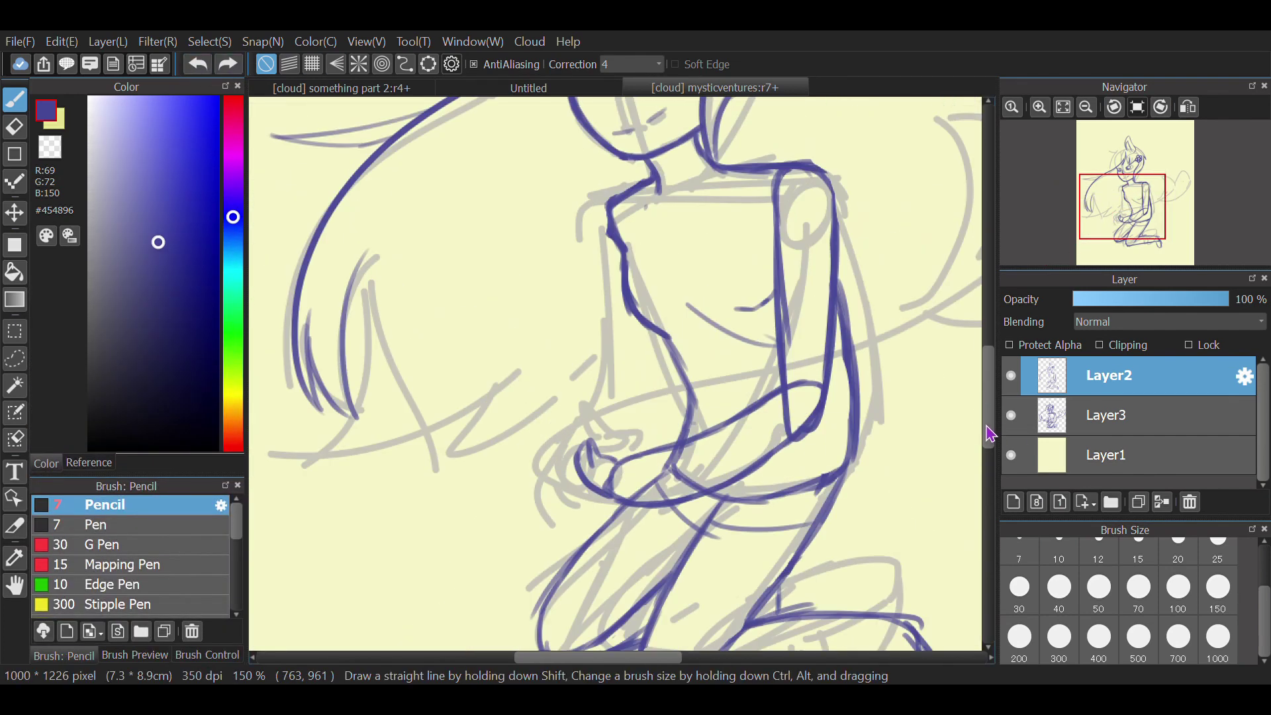
left_click_drag(603, 202, 596, 290)
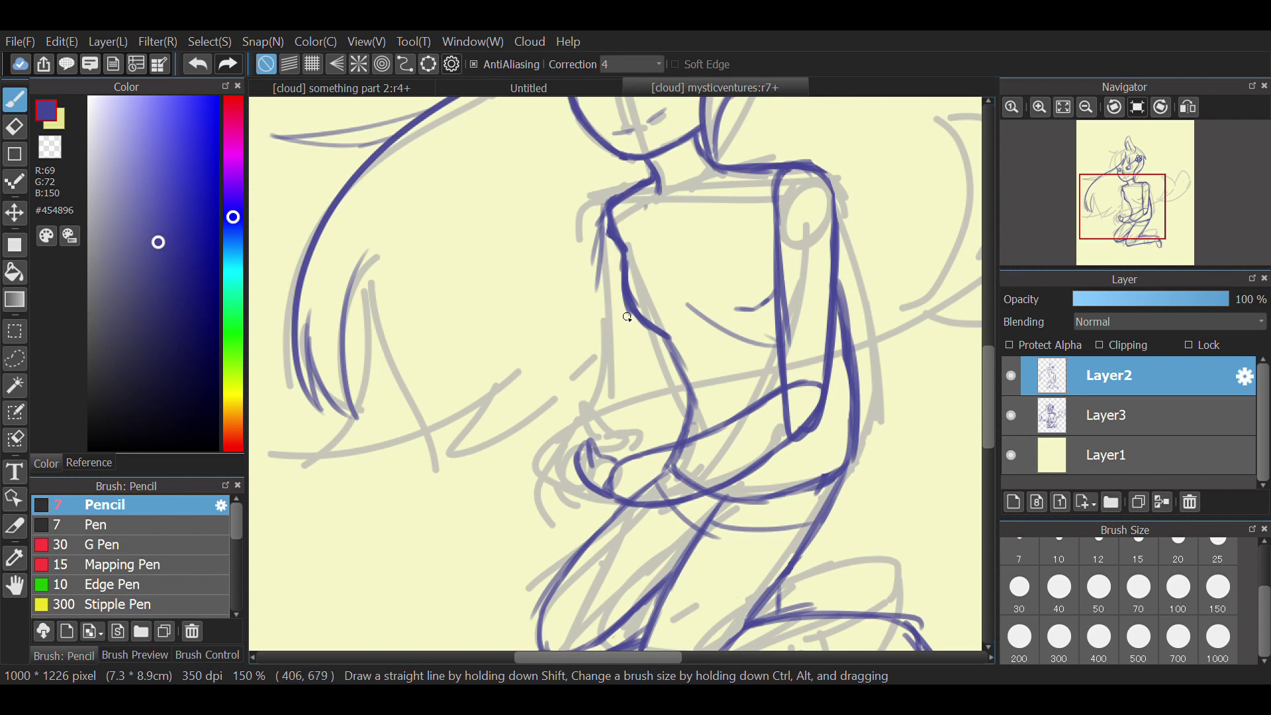
mouse_move(608, 211)
left_mouse_down()
mouse_move(600, 427)
mouse_move(646, 331)
mouse_move(634, 424)
left_mouse_up()
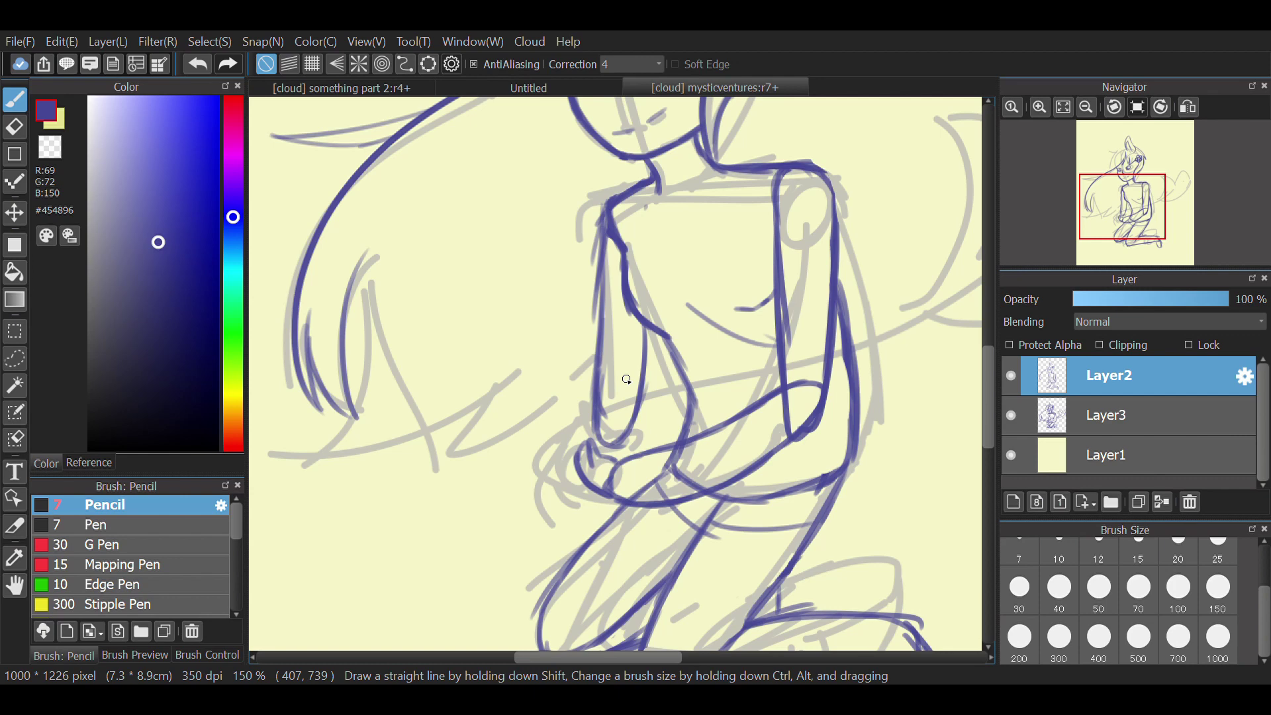
- Try to draw the far hand curling around the outside of the near hand
scroll(566, 444, "up", 2)
mouse_move(620, 392)
left_mouse_down()
mouse_move(507, 482)
mouse_move(519, 580)
left_mouse_up()
left_click_drag(511, 487, 548, 568)
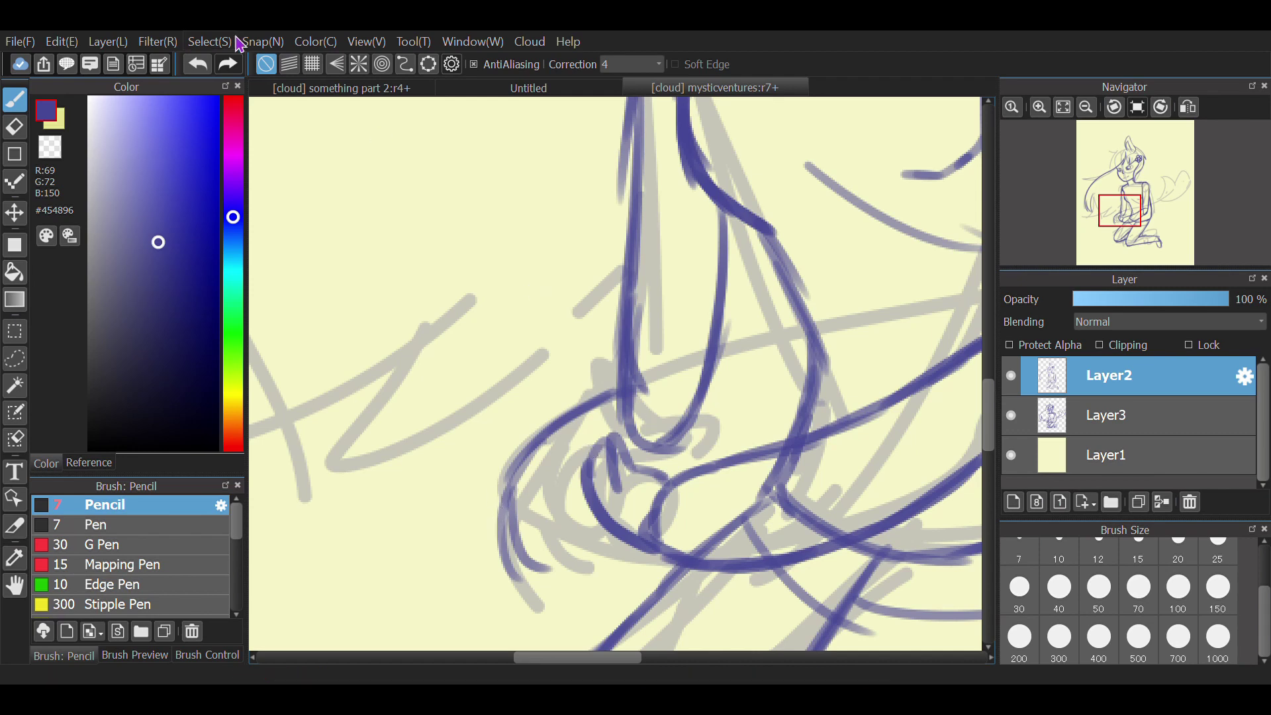
left_click(201, 68)
left_click(201, 68)
left_click(200, 68)
- Erase the far upper arm down to the near hand
scroll(503, 284, "down", 3)
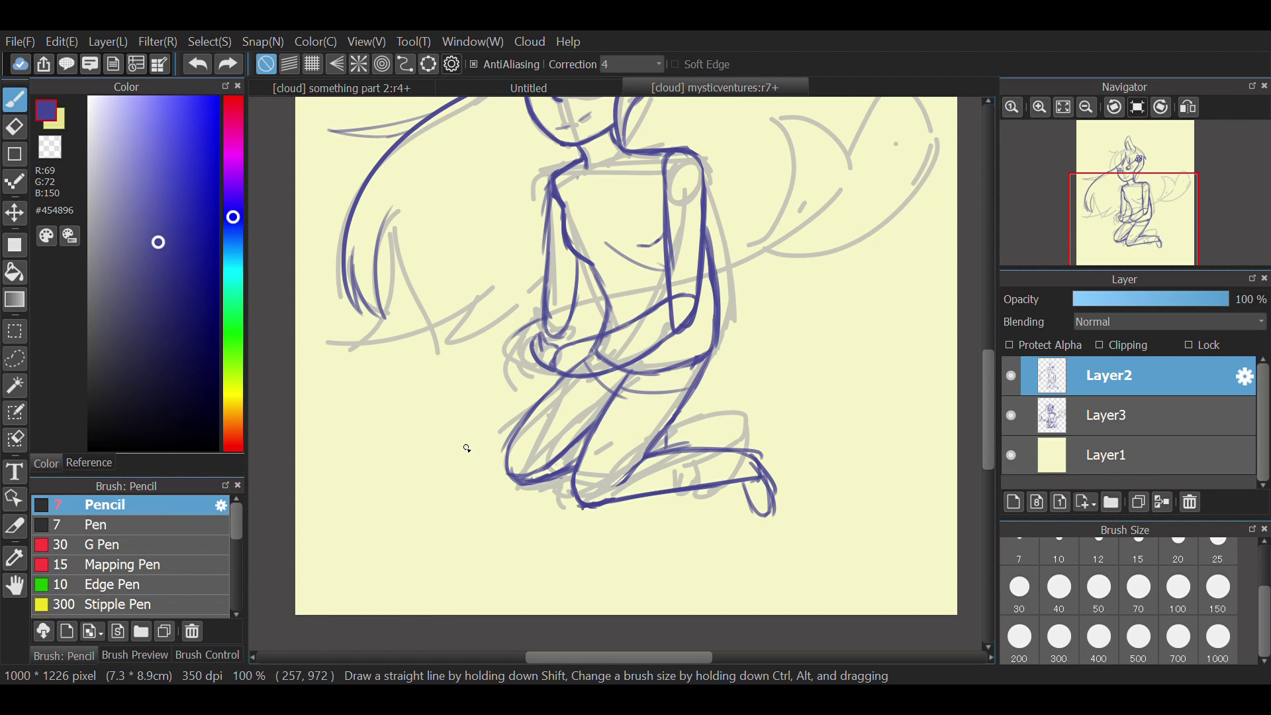
key("e")
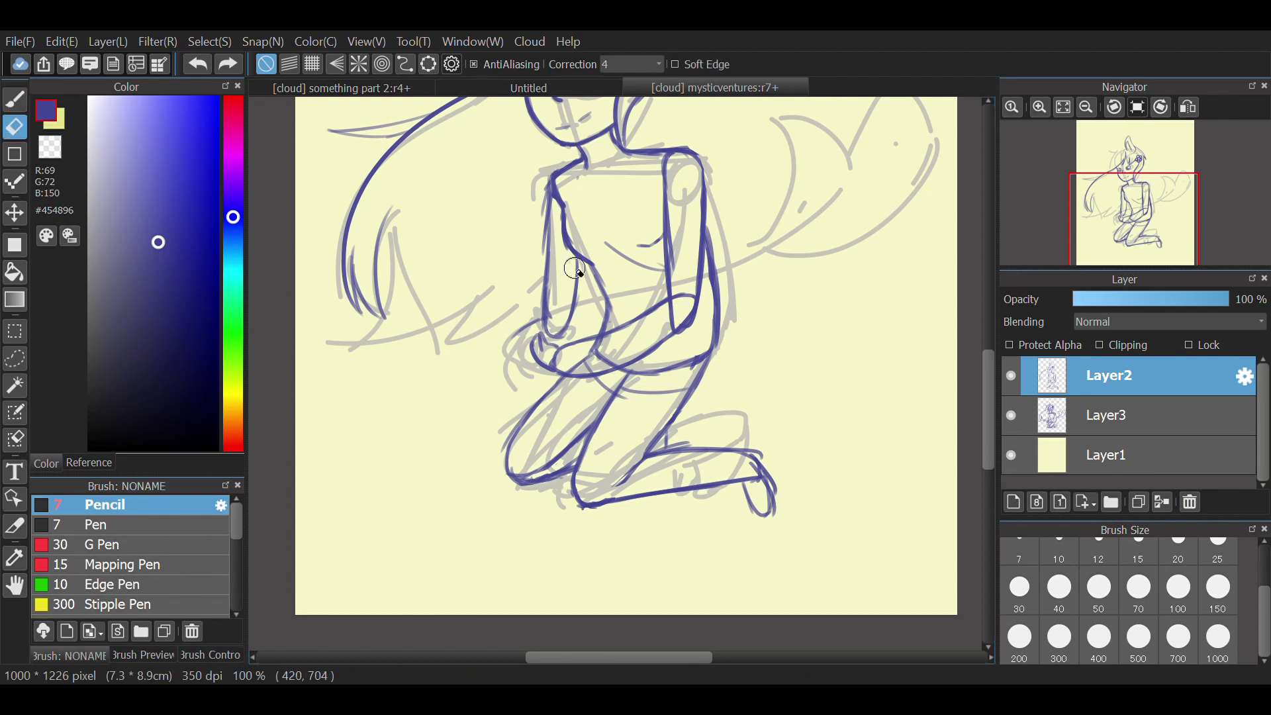
mouse_move(550, 175)
left_mouse_down()
mouse_move(552, 325)
mouse_move(576, 270)
mouse_move(559, 233)
left_mouse_up()
- Draw the far arm angled down along the torso, with its forearm bending back to the hand
left_click(15, 99)
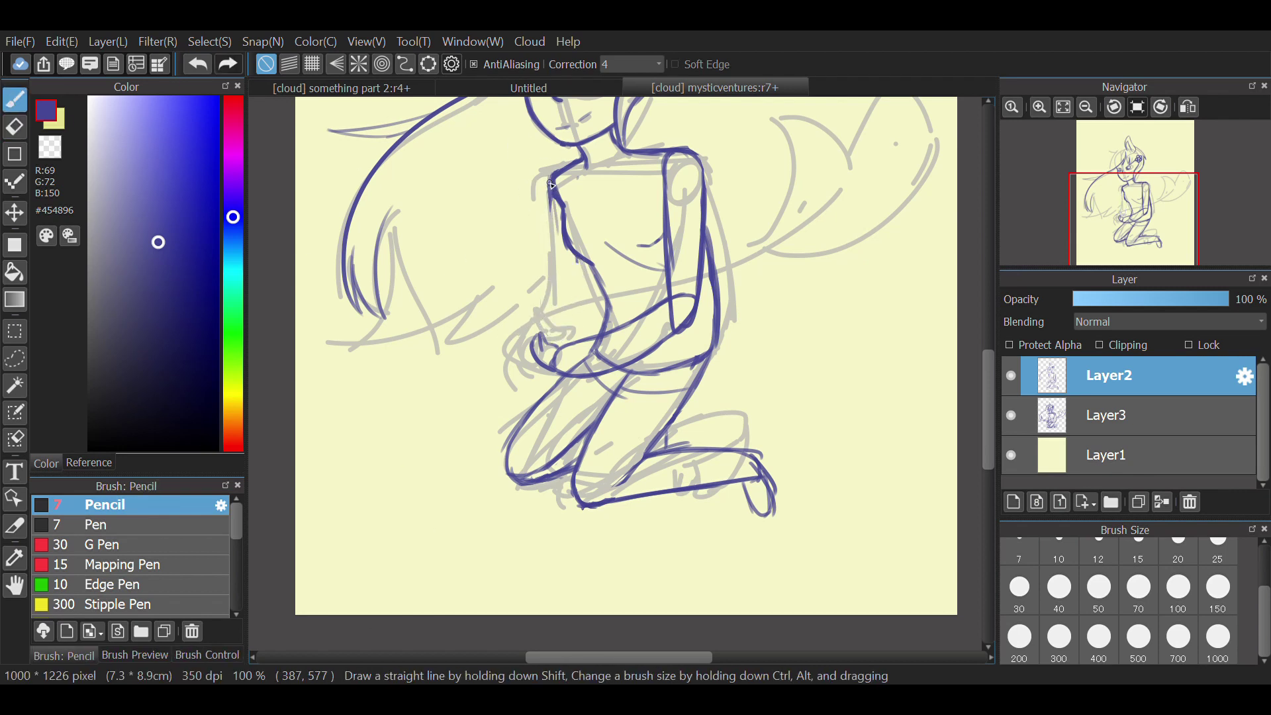
left_click_drag(590, 327, 597, 333)
scroll(554, 298, "up", 3)
left_click_drag(709, 351, 632, 370)
mouse_move(710, 356)
left_mouse_down()
mouse_move(588, 381)
mouse_move(487, 471)
mouse_move(510, 501)
left_mouse_up()
left_click_drag(509, 501, 471, 409)
- Erase the excess at the far elbow and the overlapping body, wrist and elbow lines around the near forearm
key("e")
mouse_move(675, 397)
left_mouse_down()
mouse_move(694, 344)
mouse_move(653, 366)
left_mouse_up()
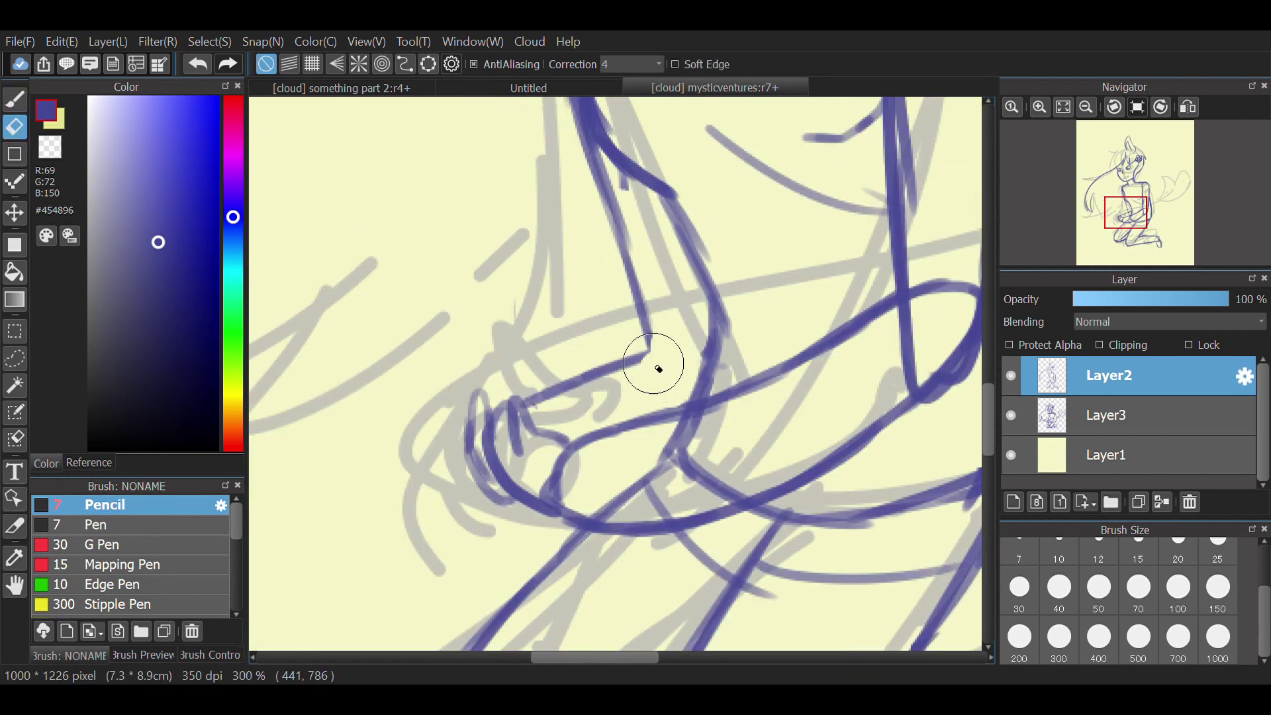
key("b")
scroll(662, 385, "down", 4)
scroll(725, 387, "up", 3)
key("e")
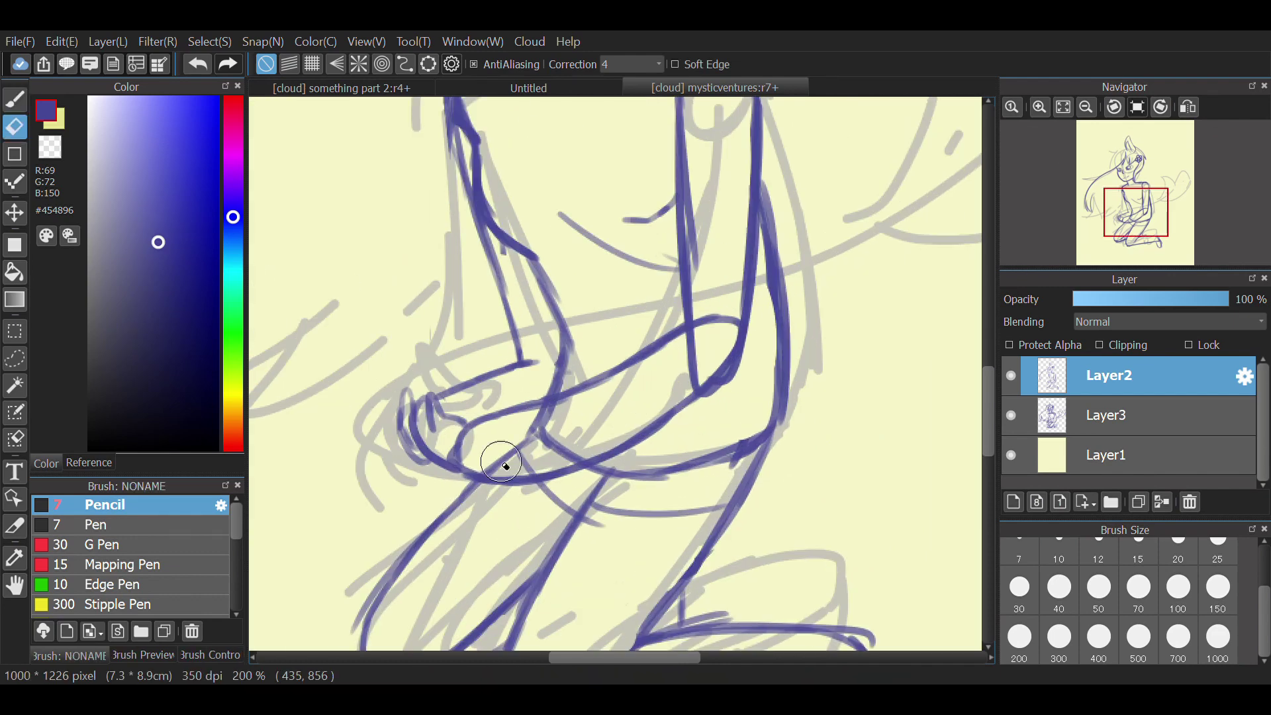
mouse_move(506, 461)
left_mouse_down()
mouse_move(570, 437)
mouse_move(552, 423)
mouse_move(461, 446)
left_mouse_up()
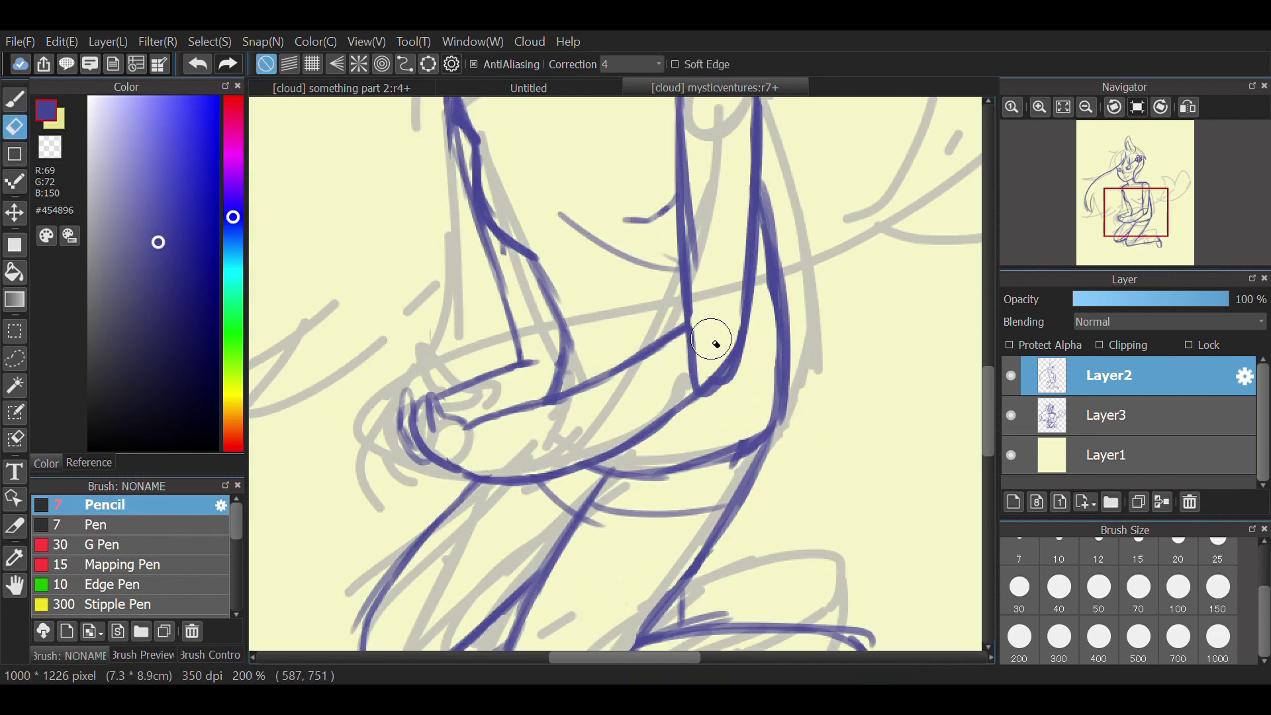
- Redraw the wrist line that separates the hand from the near forearm
key("b")
scroll(474, 425, "up", 4)
left_click_drag(494, 362, 465, 509)
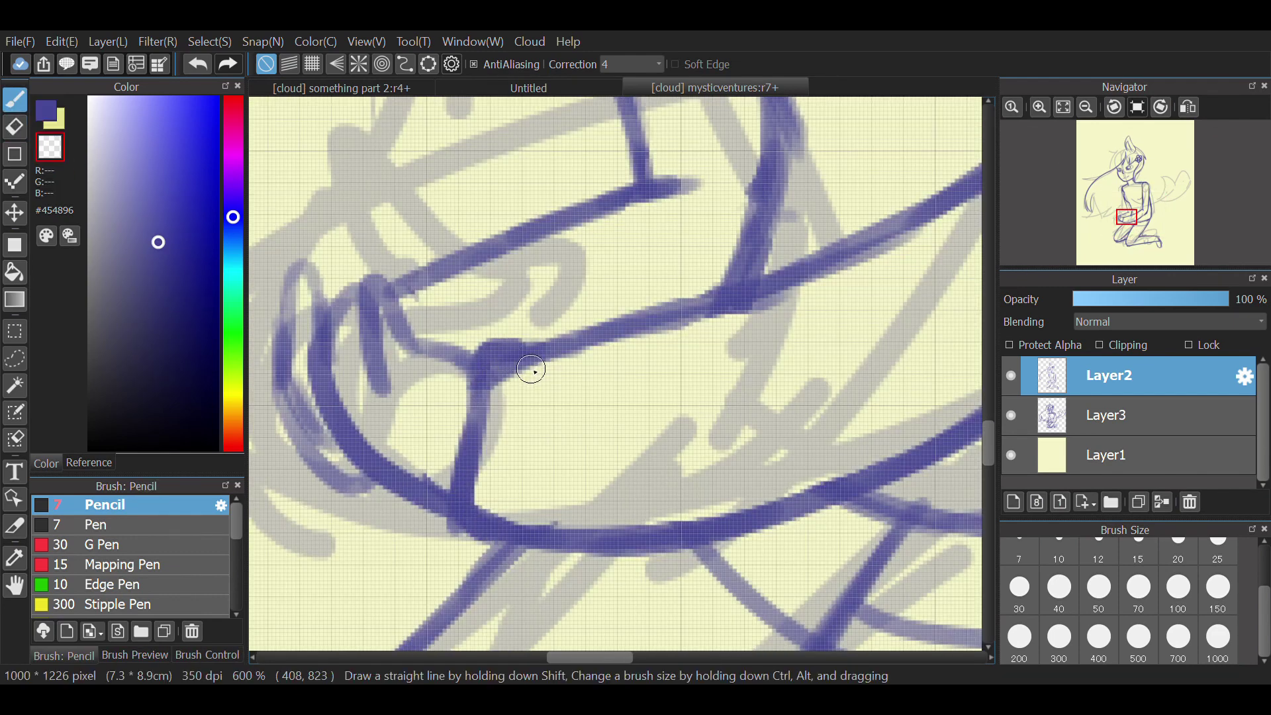
left_click(51, 147)
left_click(46, 110)
- Redraw the pointed wisp sticking out from the long hair on the left with darker strokes
scroll(475, 274, "down", 7)
left_click_drag(648, 658, 621, 657)
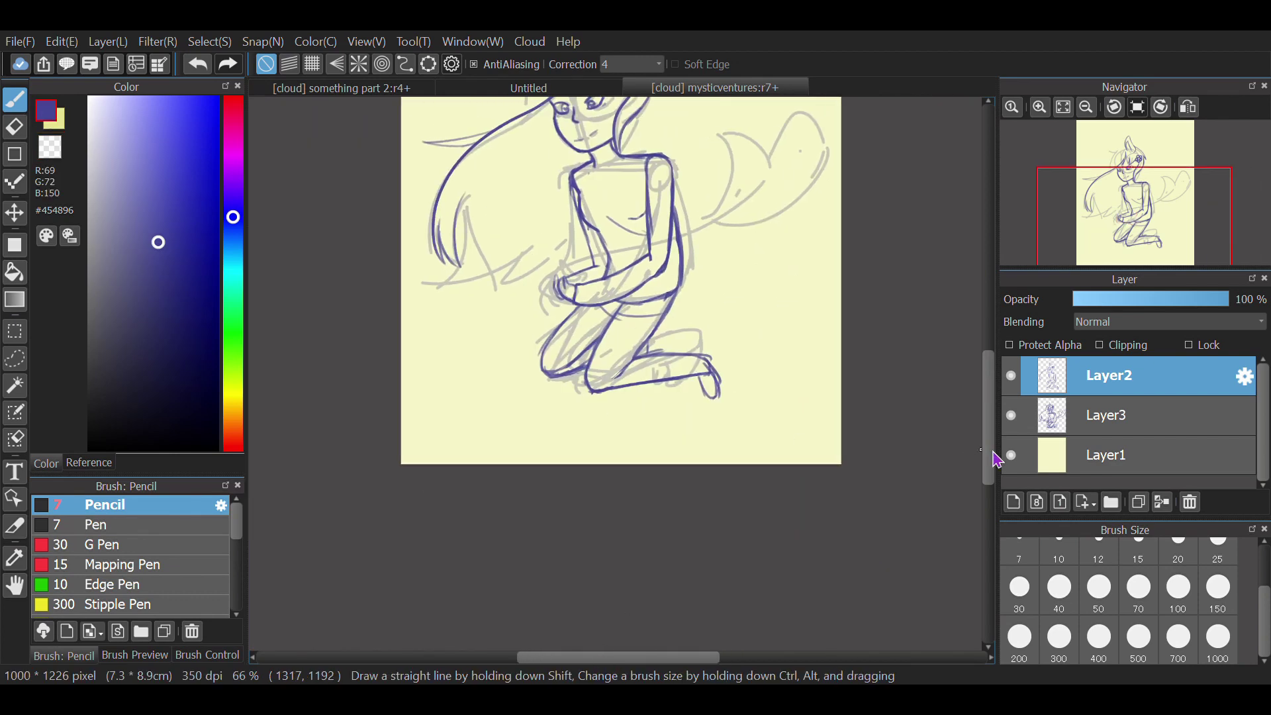
left_click_drag(990, 453, 990, 406)
scroll(561, 219, "up", 2)
left_click_drag(412, 445, 258, 462)
left_click_drag(268, 460, 358, 493)
left_click_drag(551, 657, 508, 657)
left_click(198, 64)
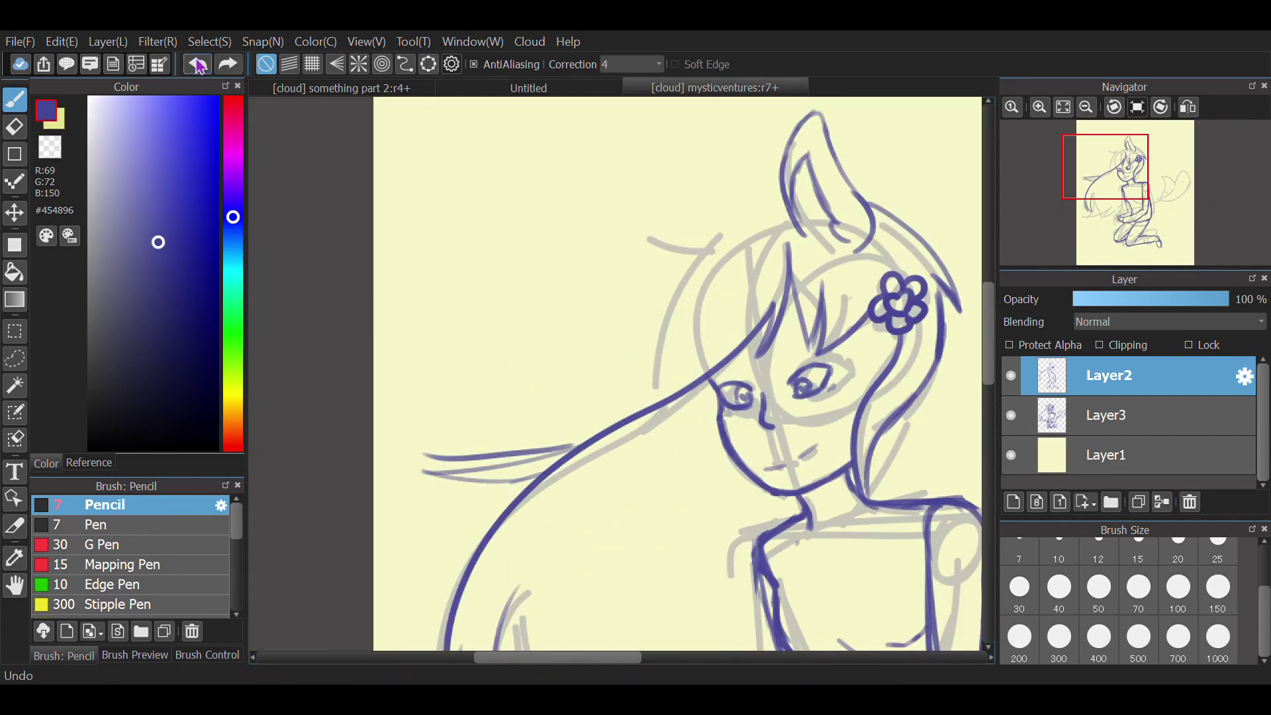
left_click(198, 64)
mouse_move(577, 448)
left_mouse_down()
mouse_move(432, 472)
mouse_move(535, 478)
left_mouse_up()
left_click(198, 64)
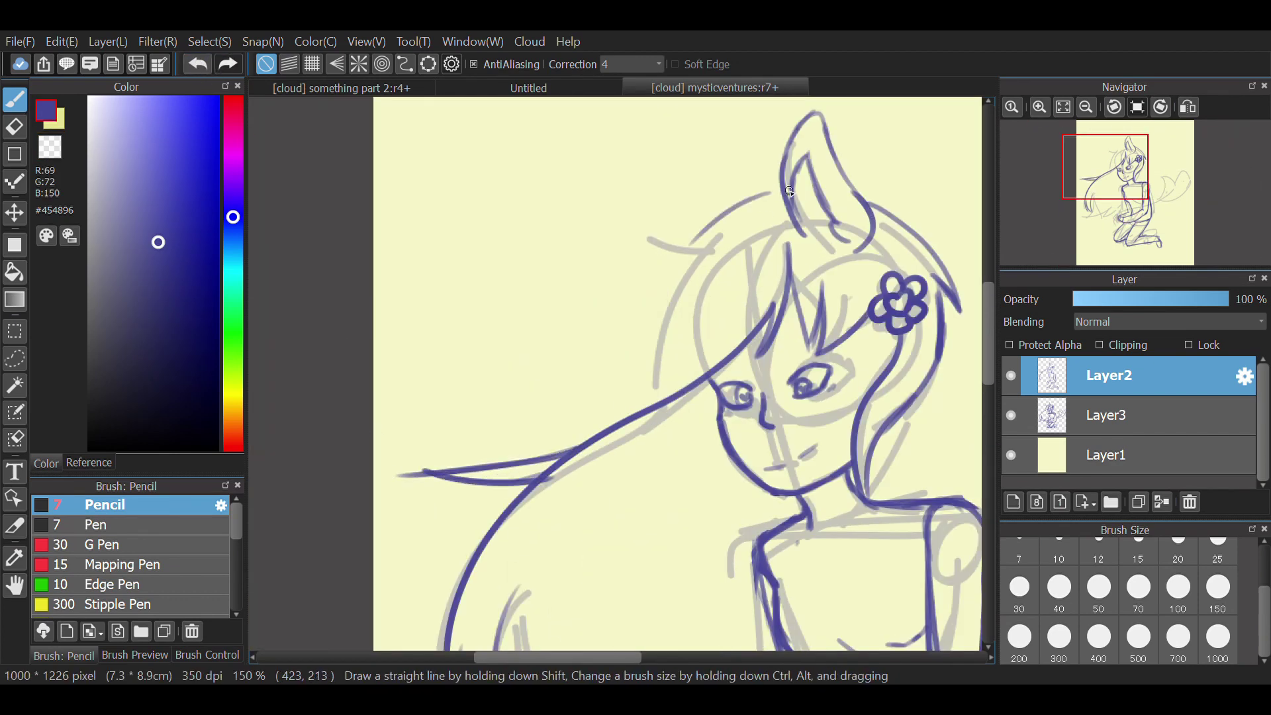
- Try to draw the outer hair contour from the ear down the left side of the head
left_click_drag(790, 192, 629, 364)
left_click_drag(691, 238, 624, 368)
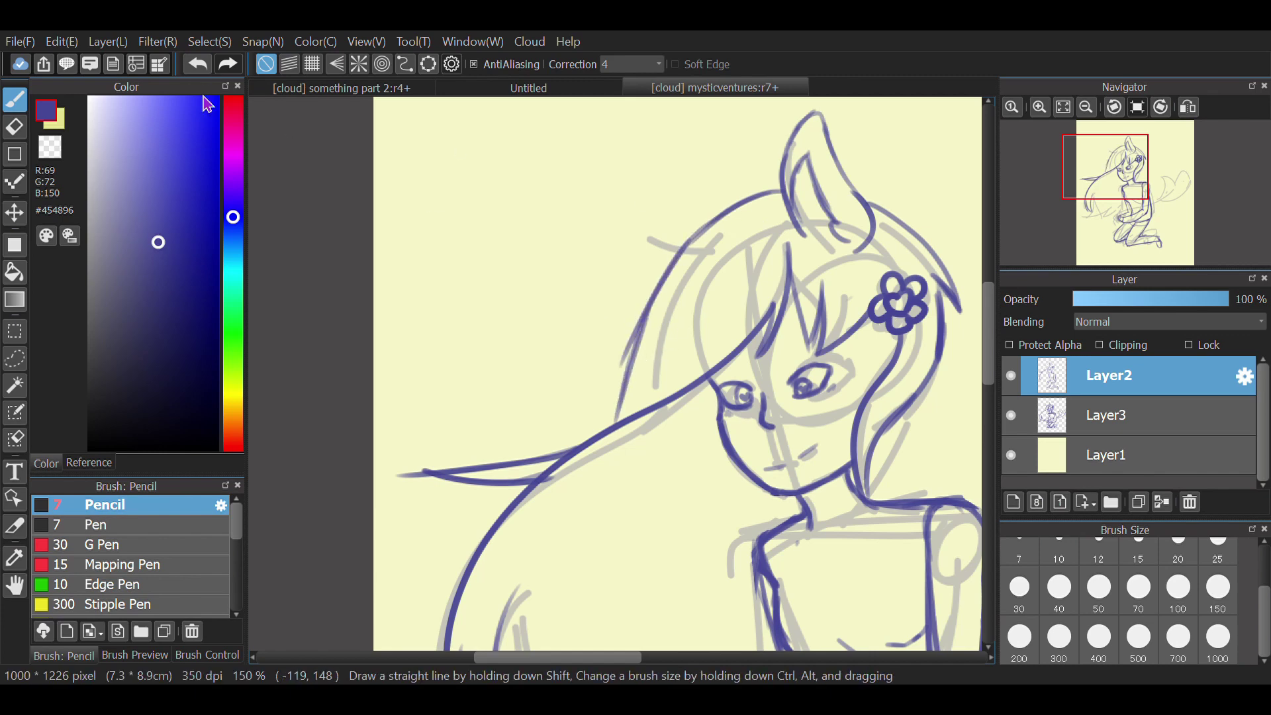
key("ctrl+z")
key("ctrl+z")
key("ctrl+z")
- Draw the hair contour from the ear down the left side of the head, ending in loose strands
left_click_drag(787, 207, 634, 353)
key("ctrl+z")
left_click_drag(686, 261, 642, 358)
left_click_drag(683, 269, 653, 392)
- Draw the second pointed ear with its inner ear lines on the left side of the head, and hide the Layer3 sketch
scroll(710, 225, "up", 2)
left_click_drag(740, 224, 545, 208)
left_click_drag(543, 208, 613, 379)
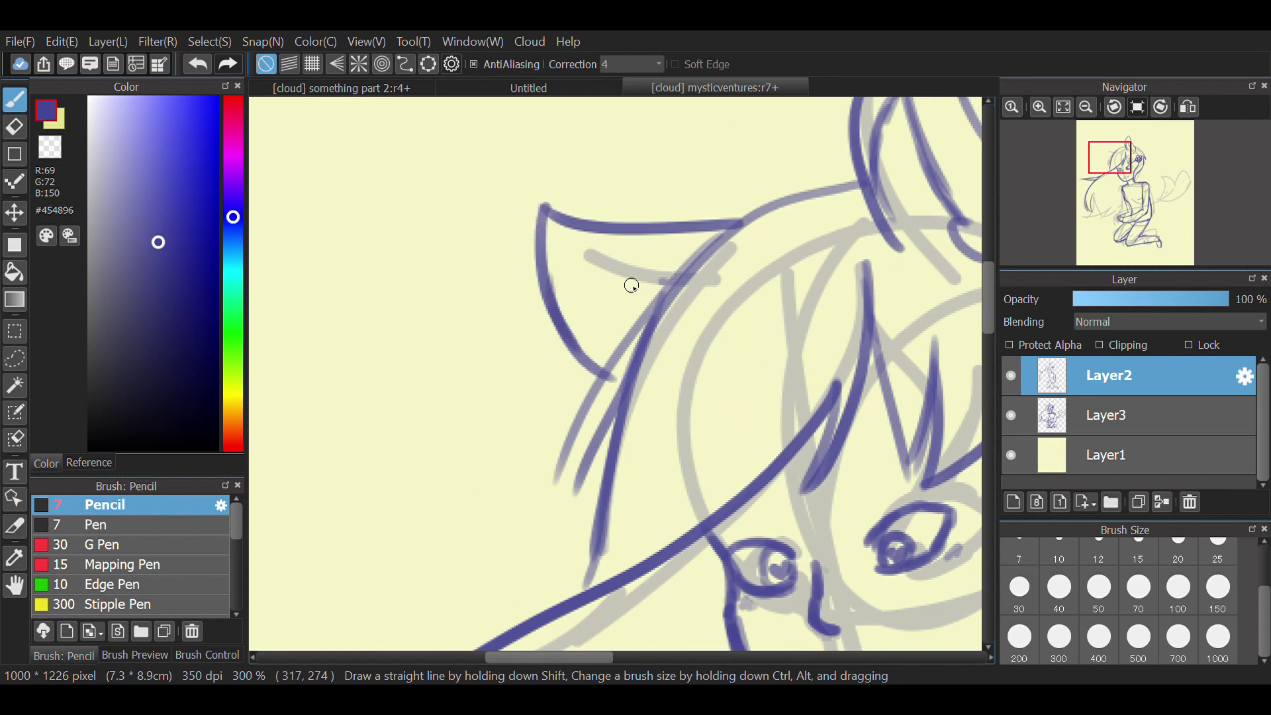
key("ctrl+z")
mouse_move(662, 289)
left_mouse_down()
mouse_move(561, 281)
mouse_move(591, 274)
left_mouse_up()
left_click_drag(591, 276, 624, 367)
scroll(650, 338, "down", 3)
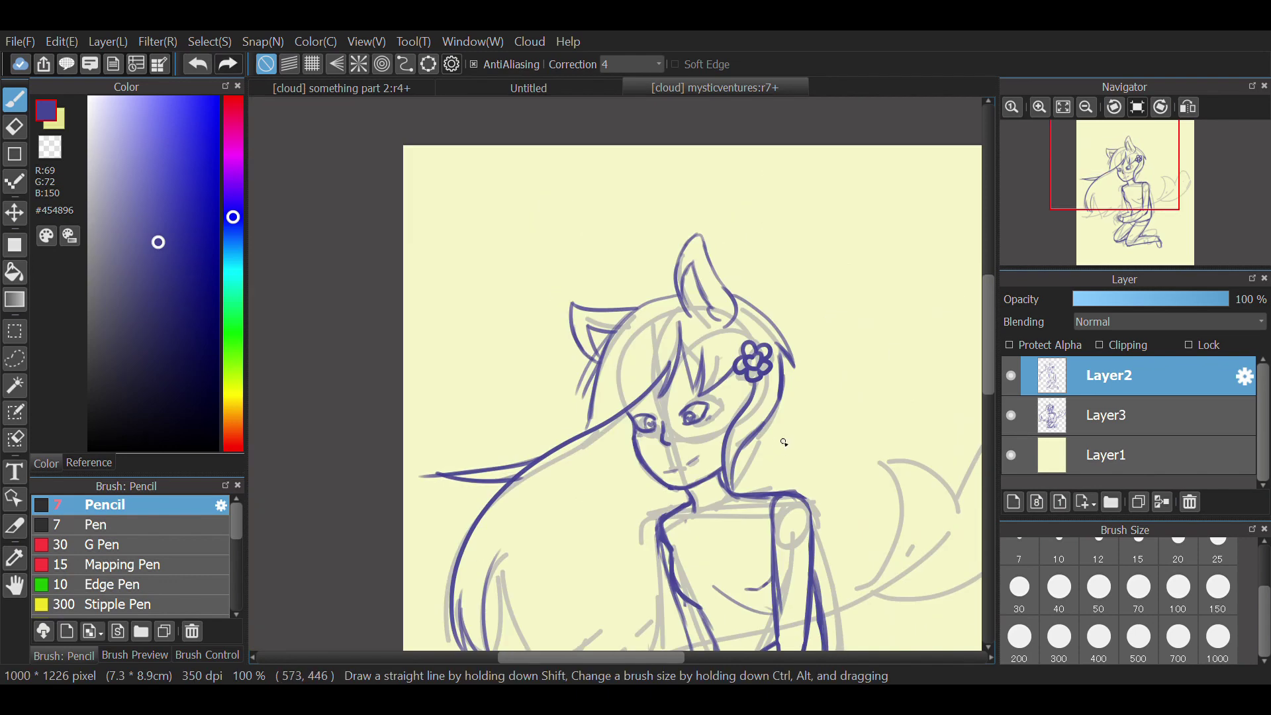
left_click(1010, 415)
- Try to reshape the lassoed ears and top of the hair with Free Transform
left_click(14, 358)
mouse_move(595, 424)
left_mouse_down()
mouse_move(823, 331)
mouse_move(589, 417)
left_mouse_up()
left_click(209, 42)
left_click(228, 199)
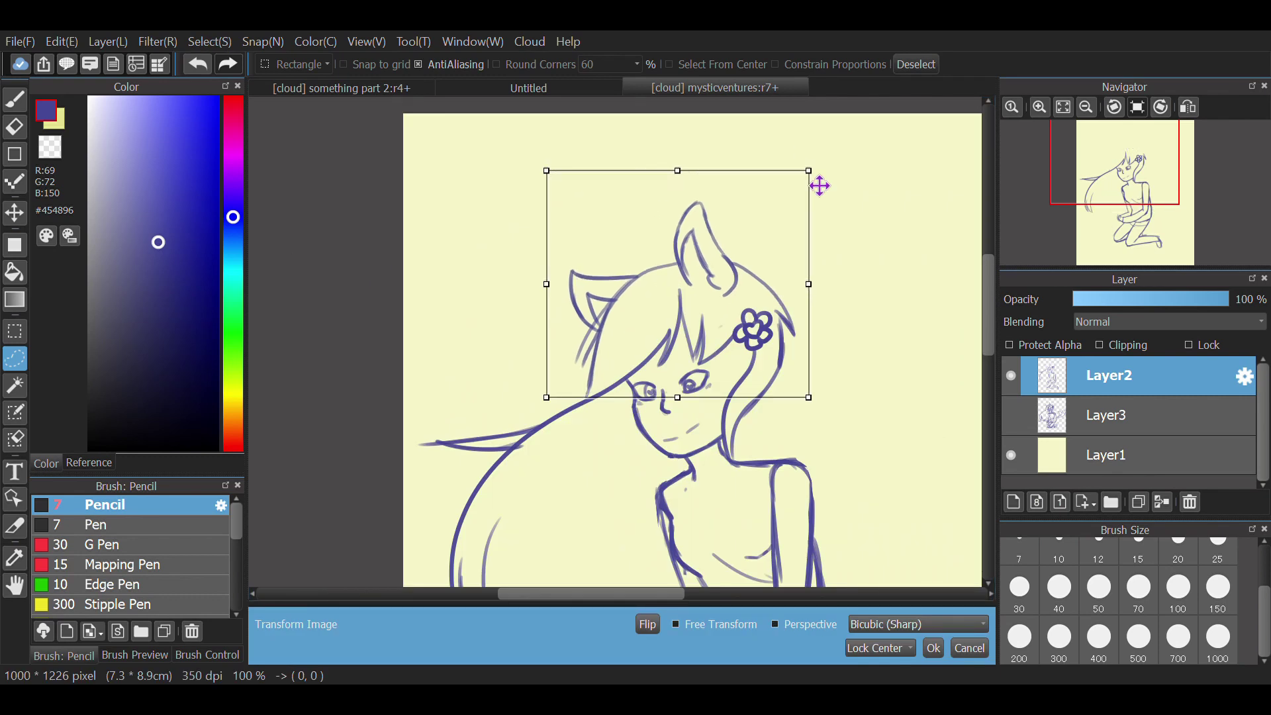
left_click_drag(734, 245, 748, 249)
left_click_drag(580, 387, 552, 402)
left_click(723, 626)
left_click_drag(753, 312, 750, 309)
left_click_drag(701, 192, 699, 187)
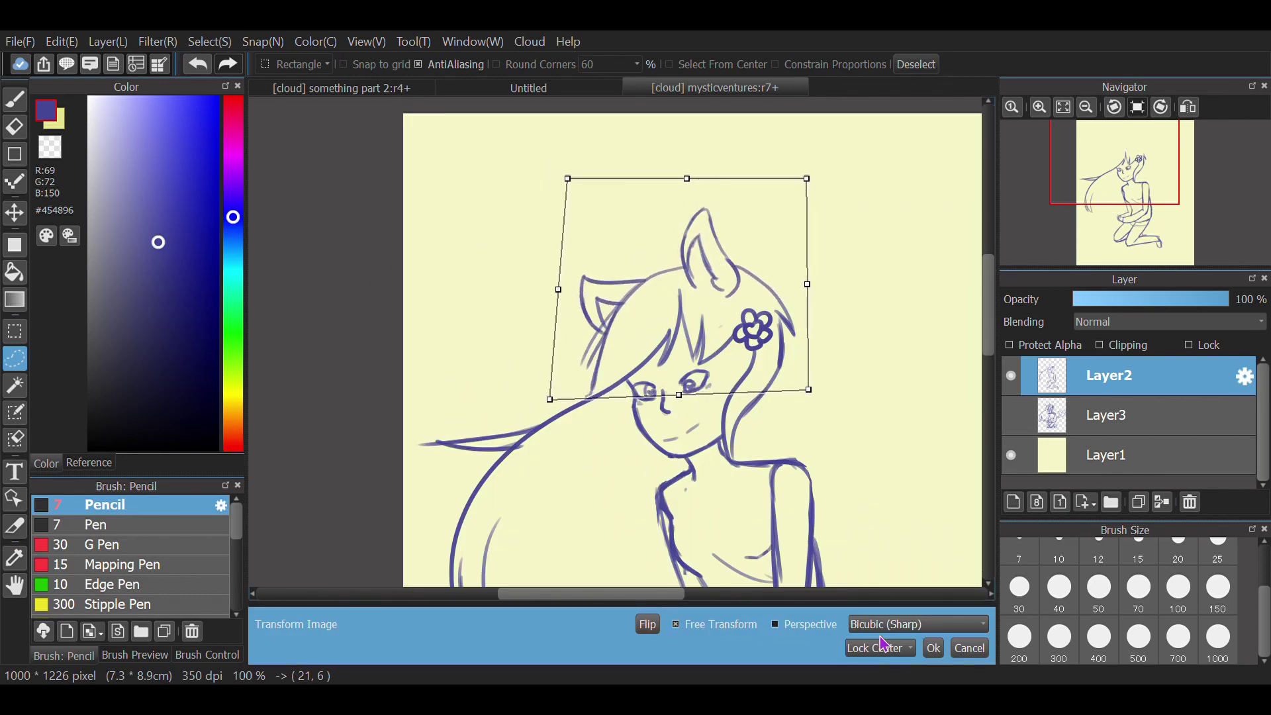
left_click(970, 651)
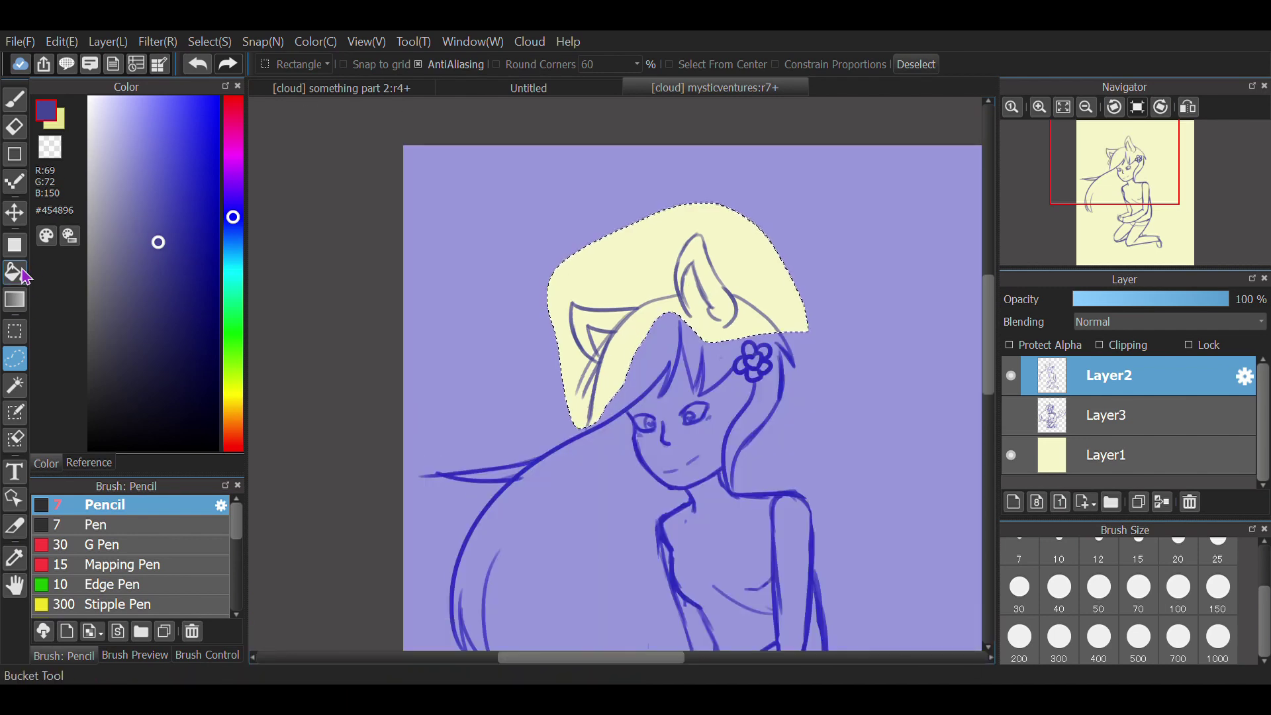
left_click(916, 64)
- Draw the outer contour of the side hair from beside the flower down to the near shoulder
key("e")
key("b")
scroll(760, 463, "up", 2)
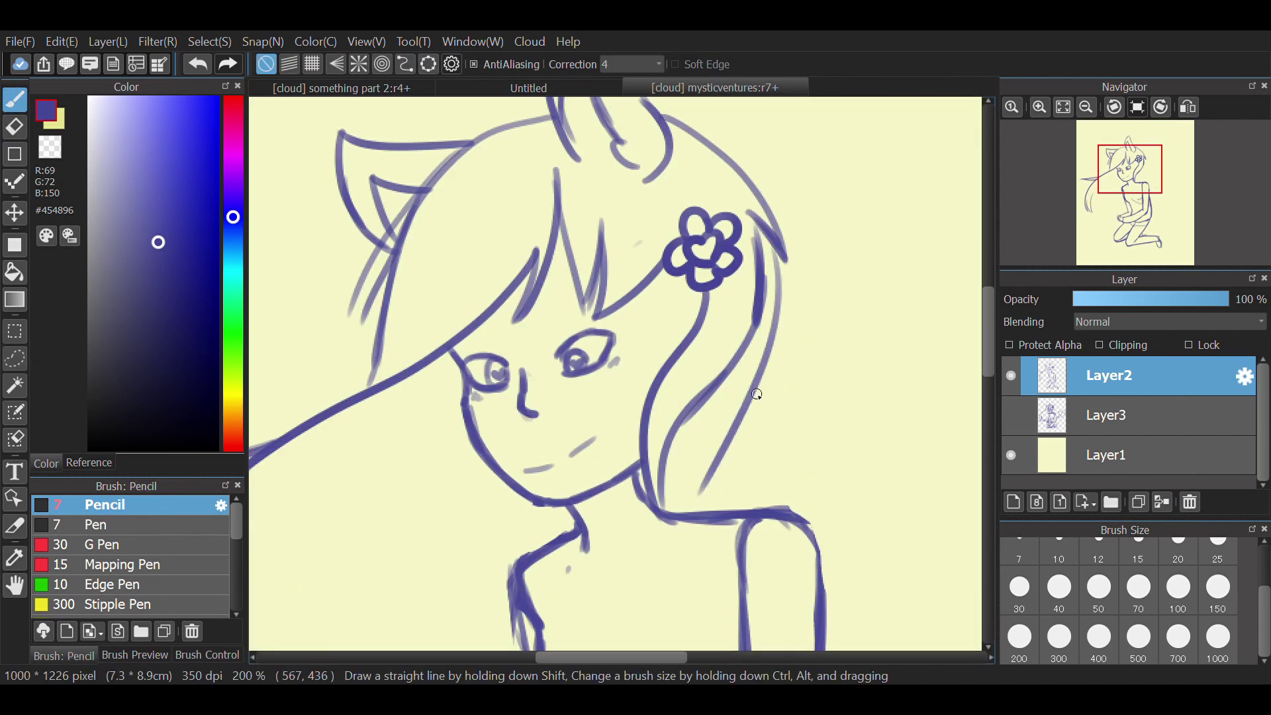
left_click(14, 126)
left_click(15, 358)
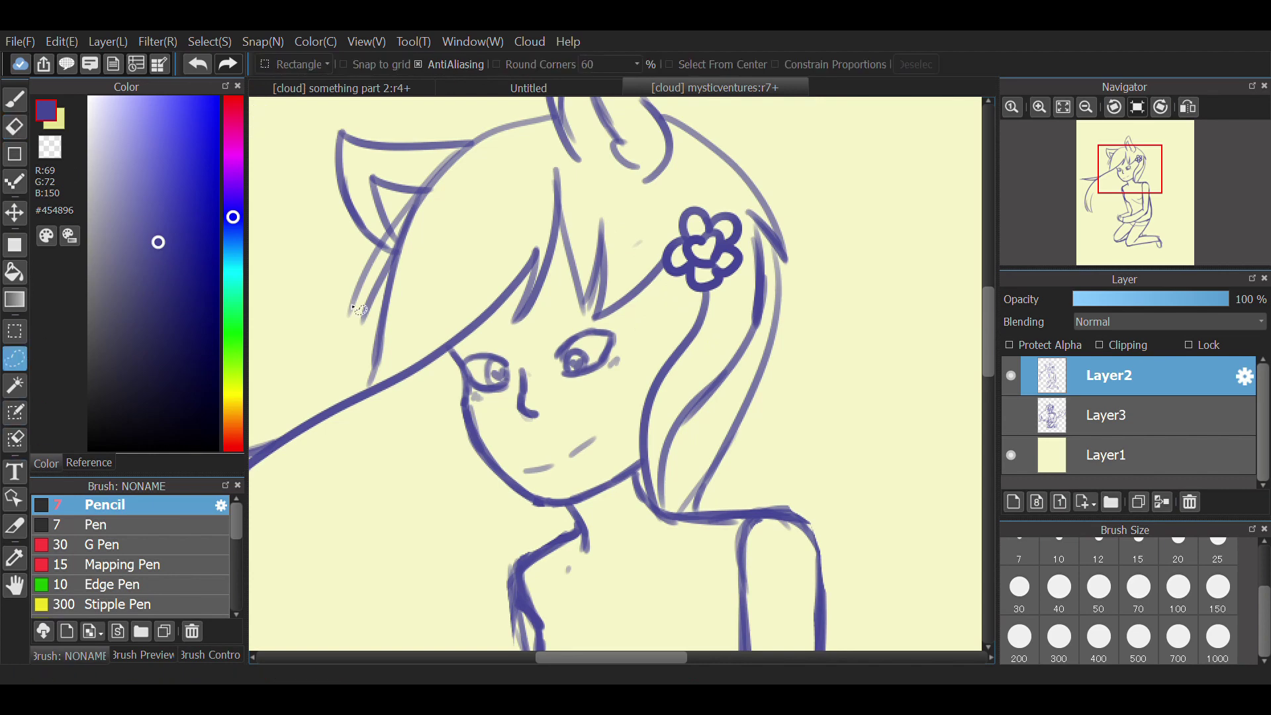
- Move the lassoed hair flower a little closer to the fringe and clear the selection
mouse_move(743, 216)
left_mouse_down()
mouse_move(656, 234)
mouse_move(727, 184)
left_mouse_up()
left_click(15, 213)
mouse_move(560, 281)
left_mouse_down()
mouse_move(546, 302)
mouse_move(539, 274)
left_mouse_up()
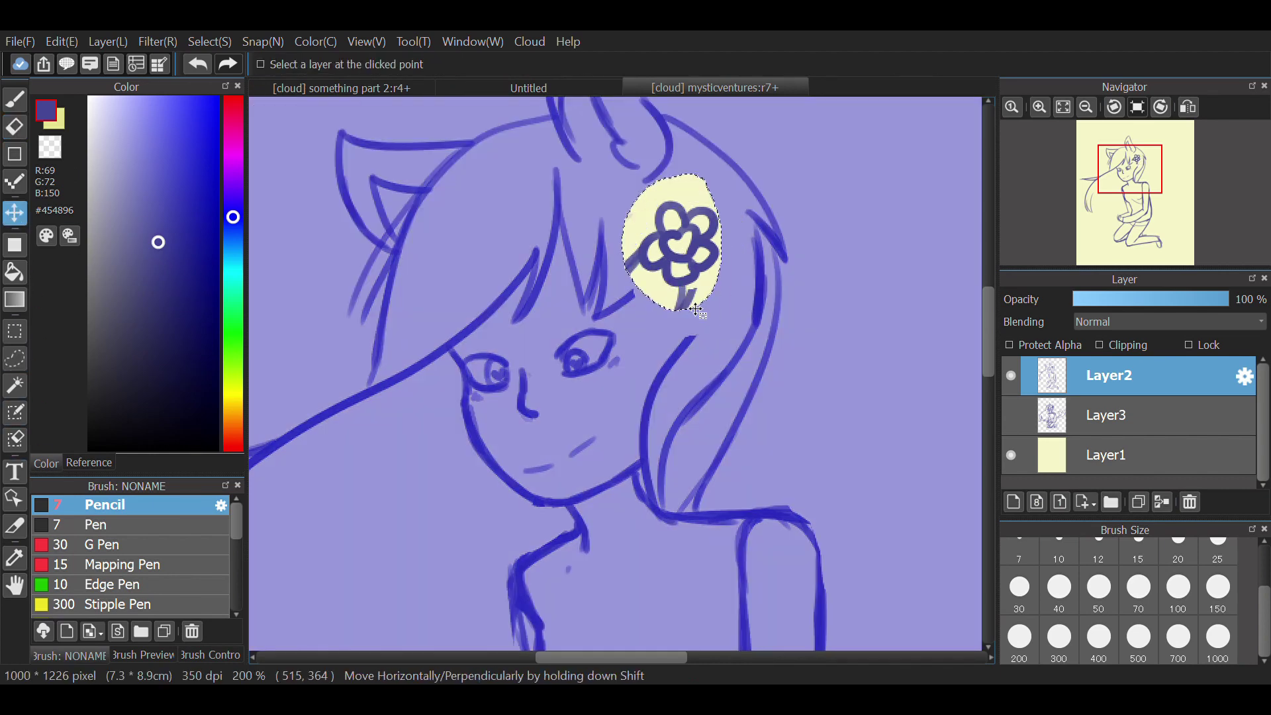
key("w")
left_click(899, 68)
- Erase the hair flower and the short fringe strands beside it, and redraw the fringe as one sweeping strand above the eye
left_click(14, 126)
mouse_move(638, 281)
left_mouse_down()
mouse_move(656, 224)
mouse_move(641, 229)
left_mouse_up()
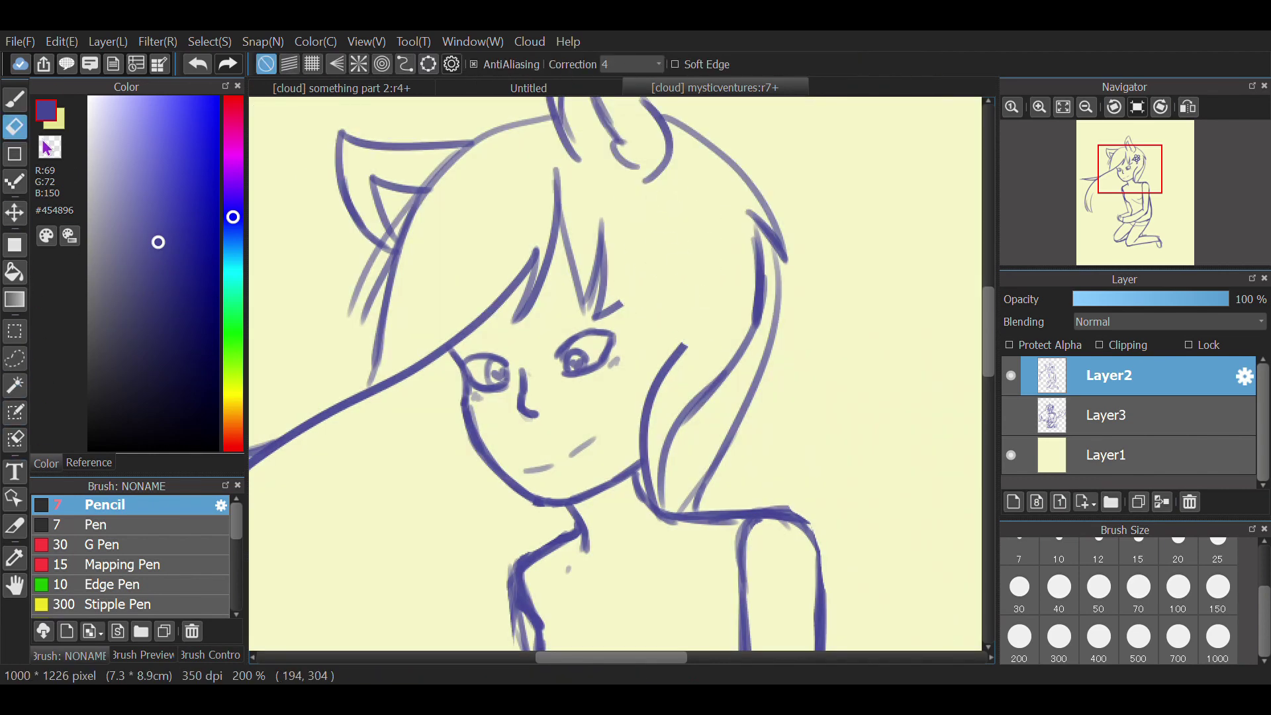
left_click(15, 100)
key("e")
mouse_move(645, 311)
left_mouse_down()
mouse_move(610, 232)
mouse_move(576, 265)
left_mouse_up()
key("b")
left_click_drag(561, 198, 685, 342)
- Lasso the eyes and nose, enlarge them slightly with Free Transform, and clear the selection
key("l")
left_click_drag(563, 389, 525, 361)
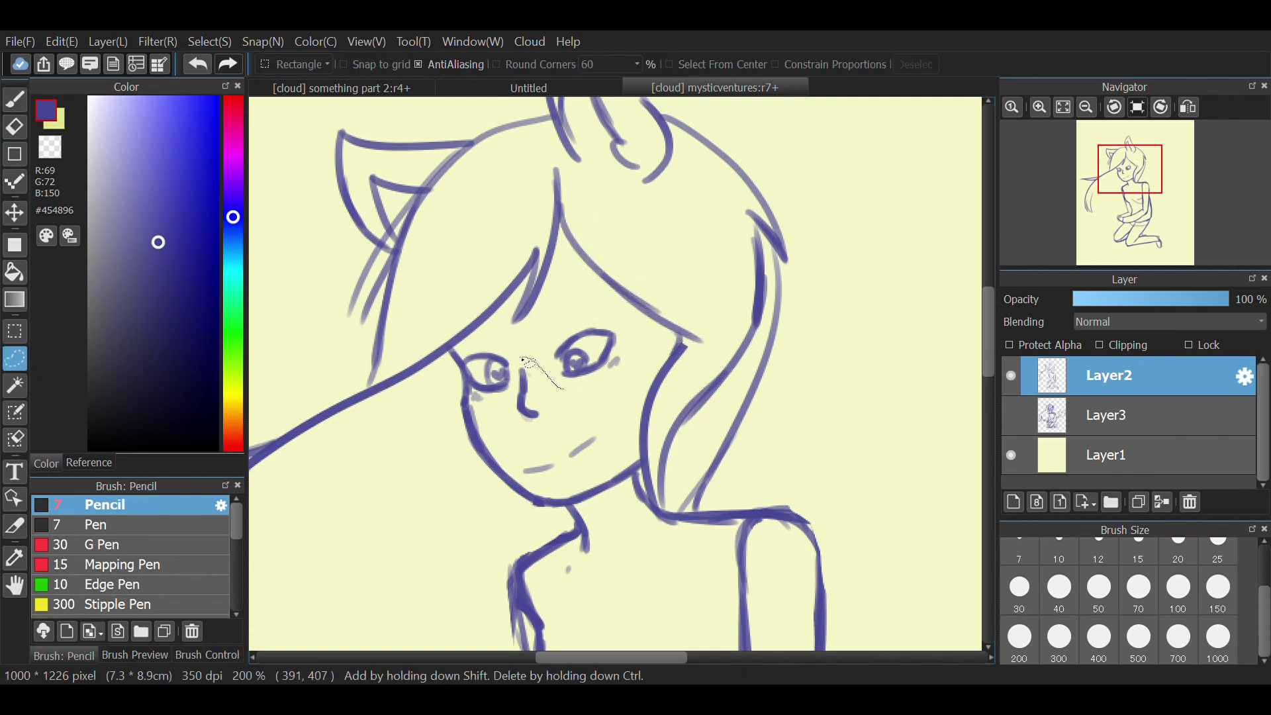
mouse_move(636, 357)
left_mouse_down()
mouse_move(654, 277)
mouse_move(638, 264)
mouse_move(650, 277)
mouse_move(601, 331)
left_mouse_up()
key("ctrl+t")
left_click_drag(648, 395, 641, 397)
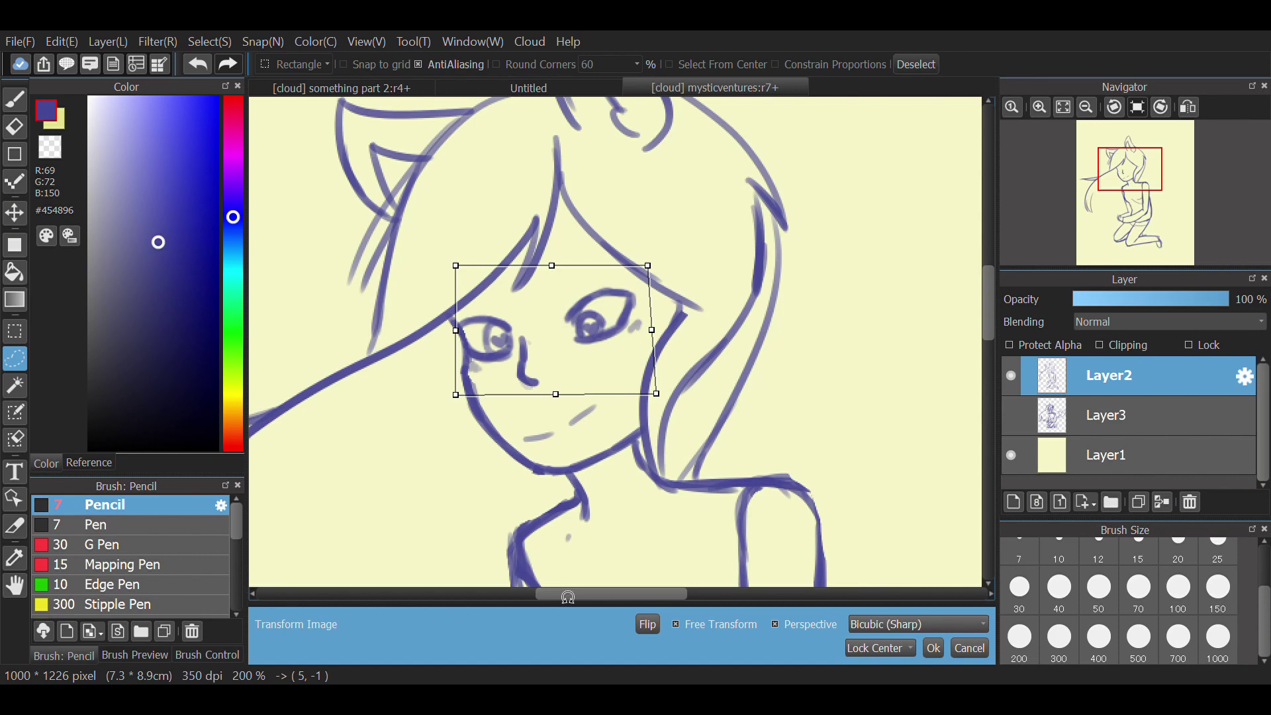
left_click_drag(647, 266, 655, 262)
left_click(933, 648)
left_click(916, 65)
- Erase the nose and redraw it as a short, light line between the eyes
scroll(741, 397, "down", 2)
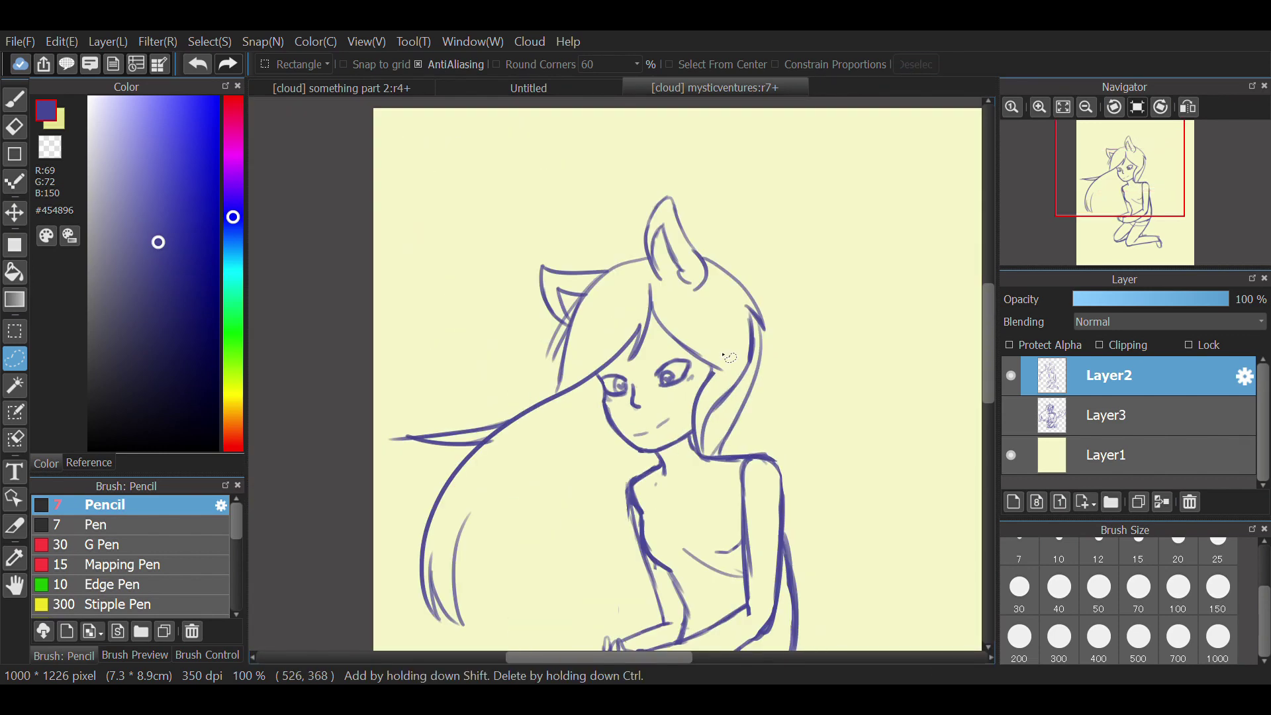
scroll(675, 374, "up", 2)
key("b")
scroll(680, 360, "up", 3)
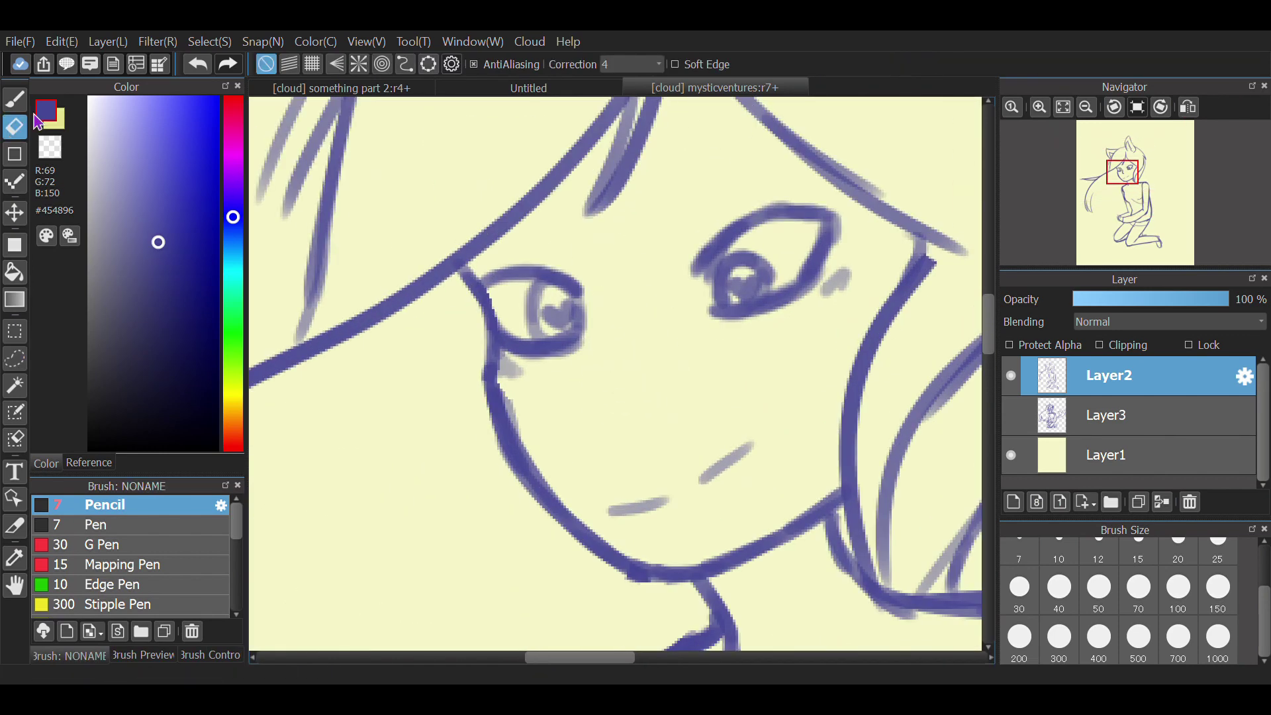
left_click_drag(598, 305, 634, 389)
scroll(701, 212, "down", 2)
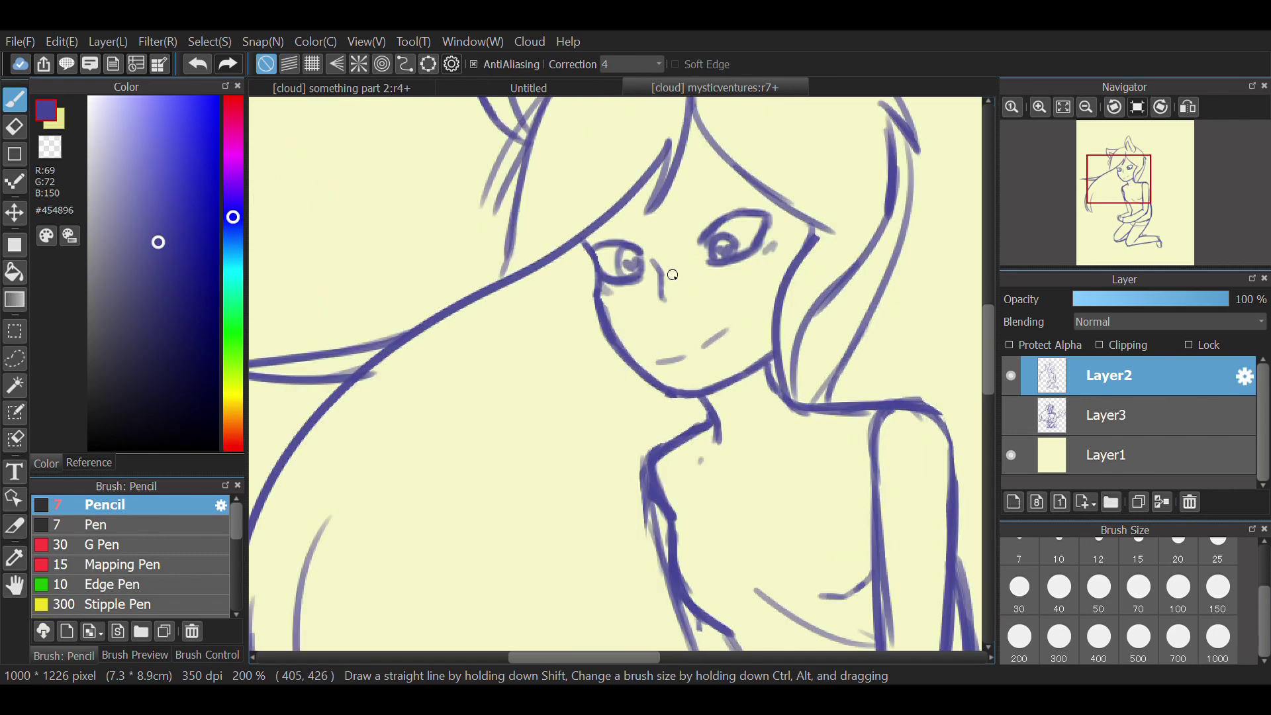
scroll(682, 282, "up", 2)
scroll(685, 285, "down", 4)
scroll(685, 285, "up", 5)
- Clean up the shoulder lines and draw the top's neckline across the chest with sleeve edges on both upper arms
left_click(23, 135)
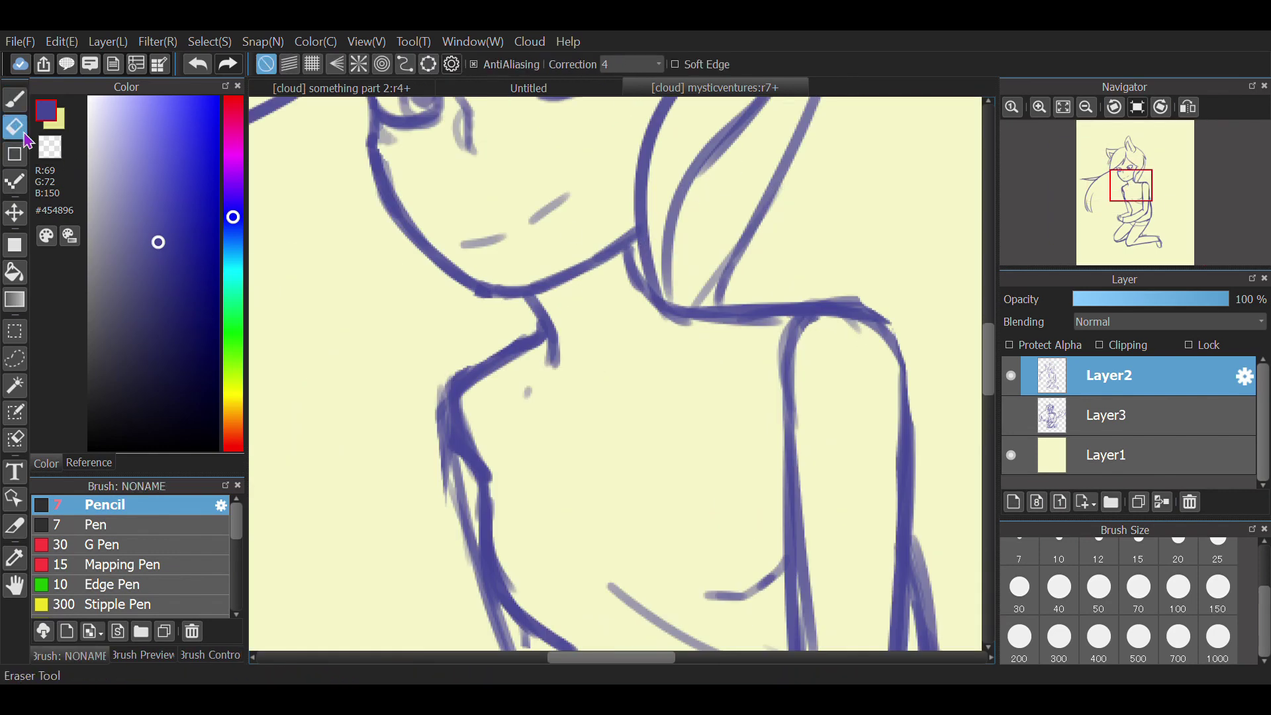
scroll(630, 256, "down", 2)
scroll(709, 486, "down", 3)
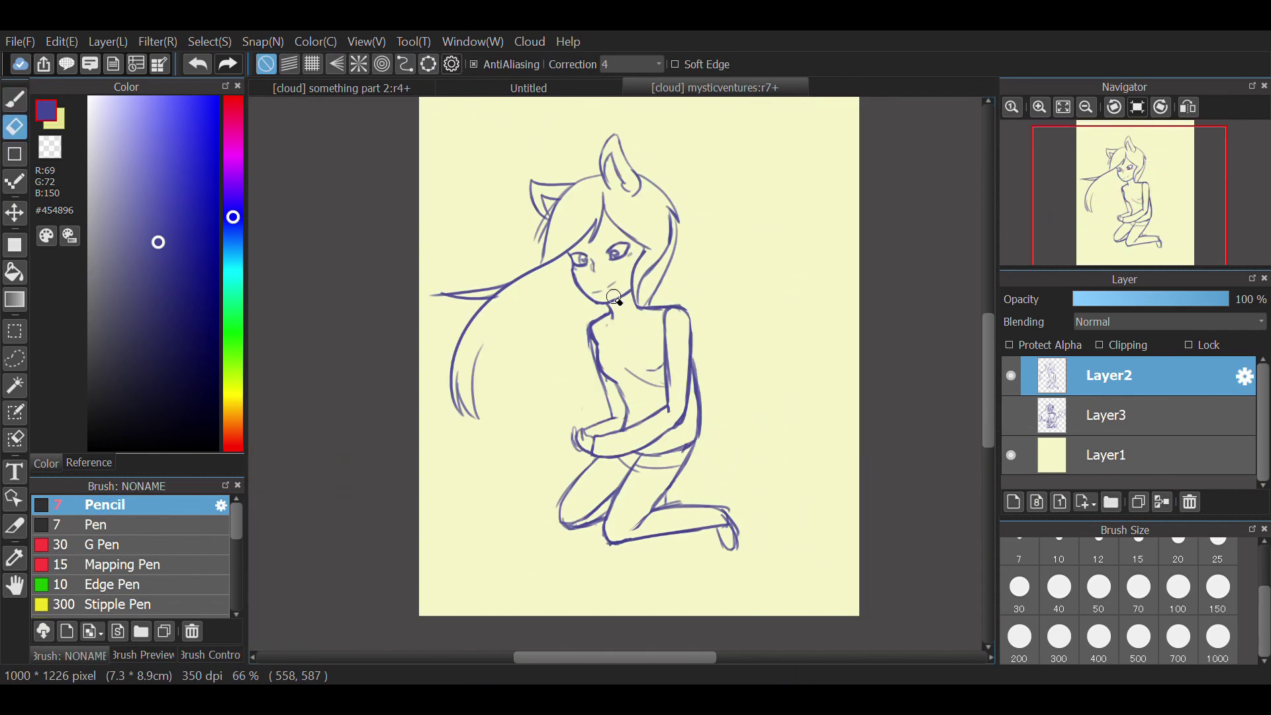
key("b")
scroll(615, 299, "up", 3)
left_click_drag(524, 286, 736, 265)
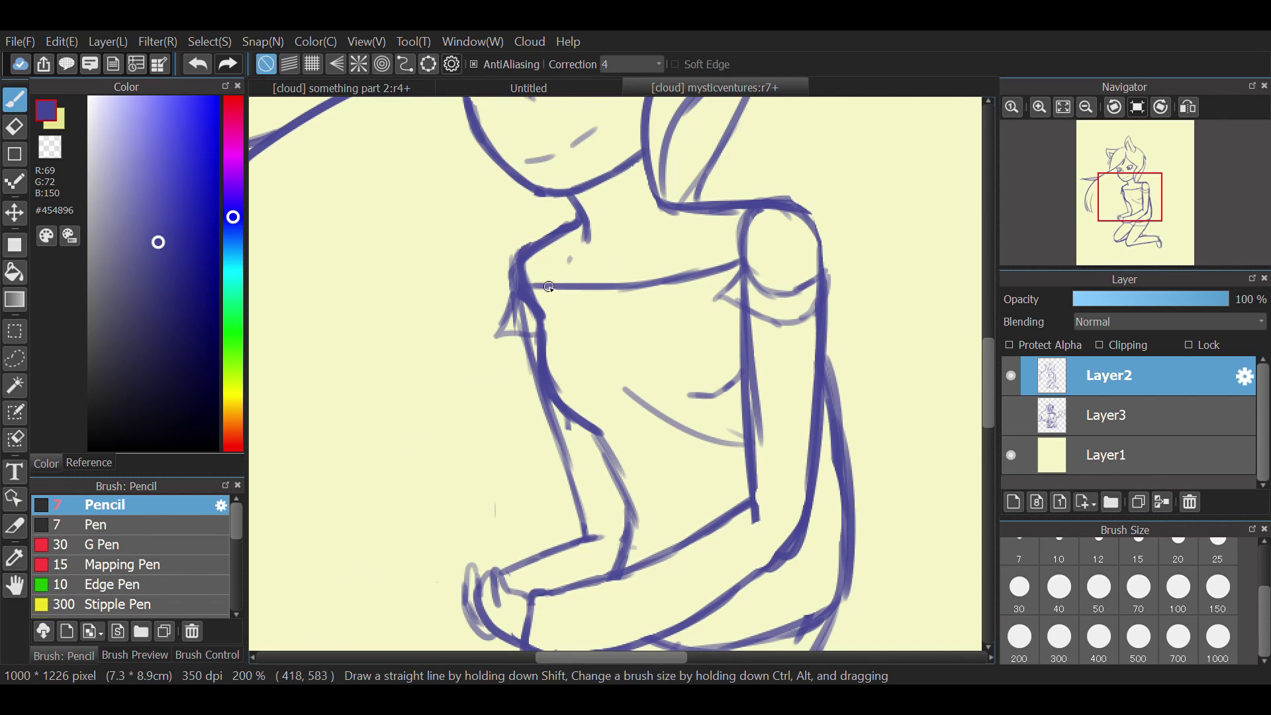
scroll(727, 209, "down", 5)
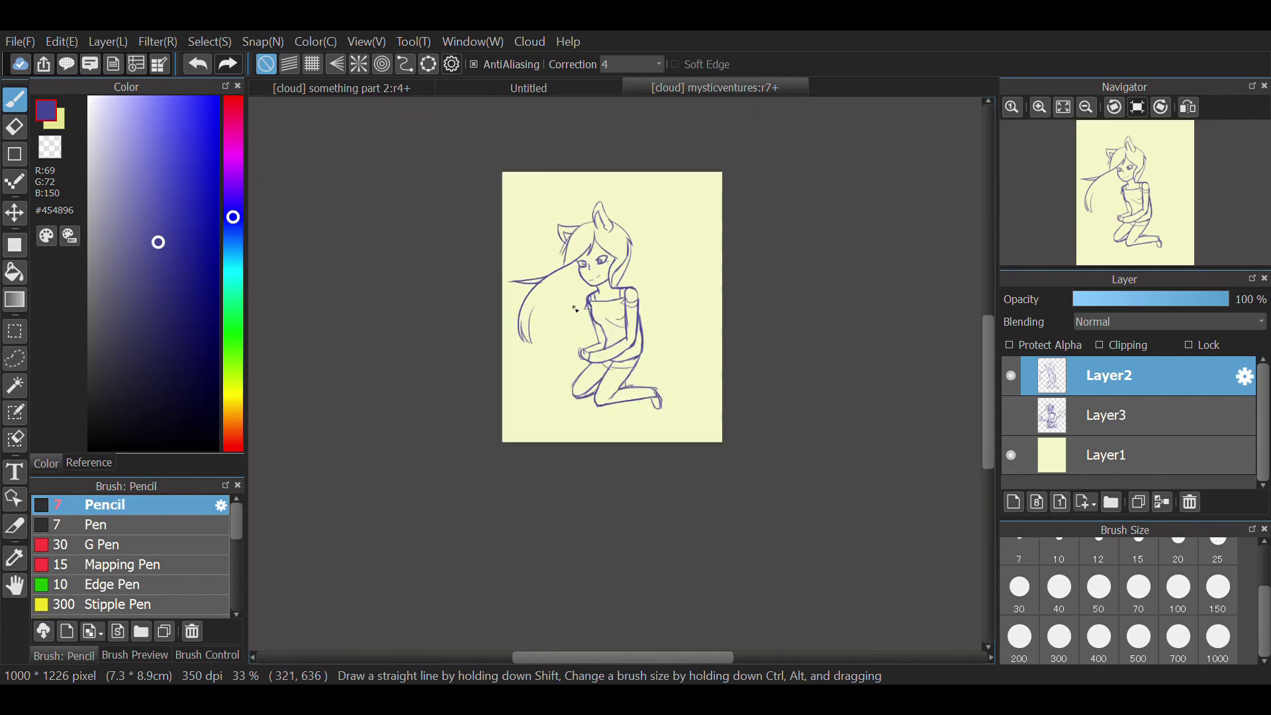
- Lasso the head and long hair, scale them down with Transform, and clear the selection
key("l")
scroll(695, 322, "up", 2)
scroll(666, 231, "up", 3)
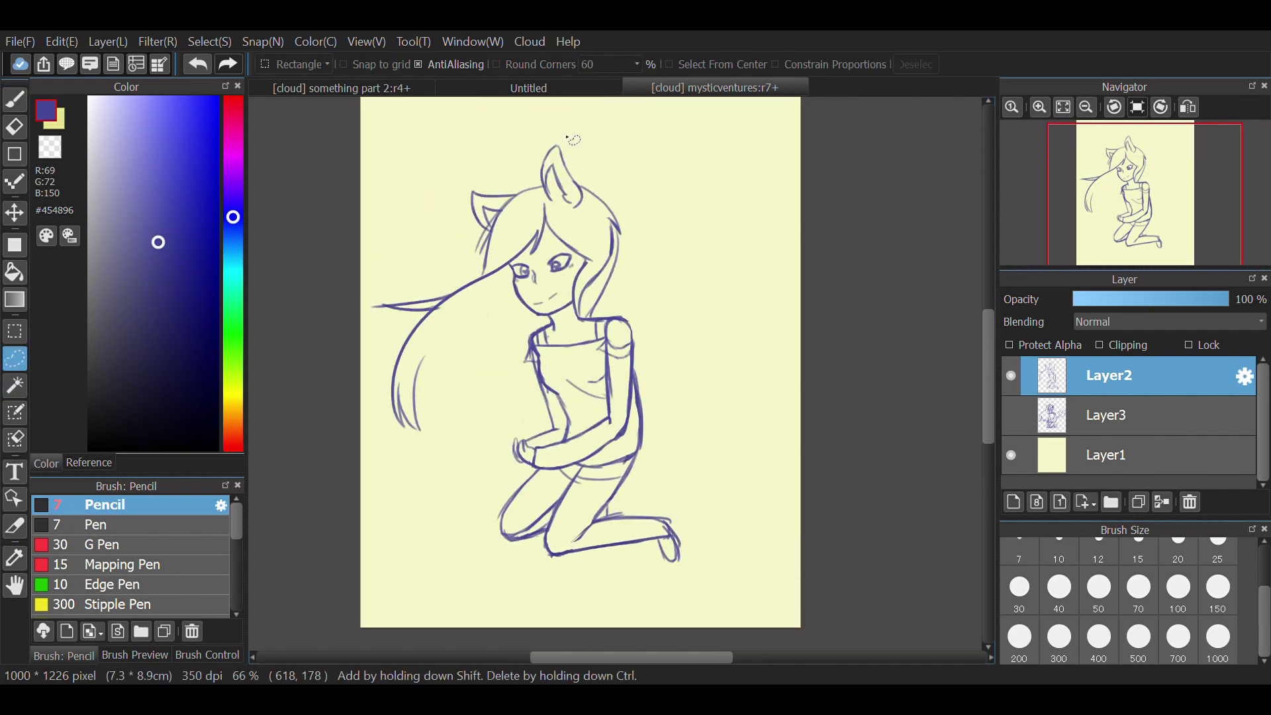
left_click_drag(613, 166, 453, 437)
left_click_drag(584, 321, 582, 321)
key("ctrl+t")
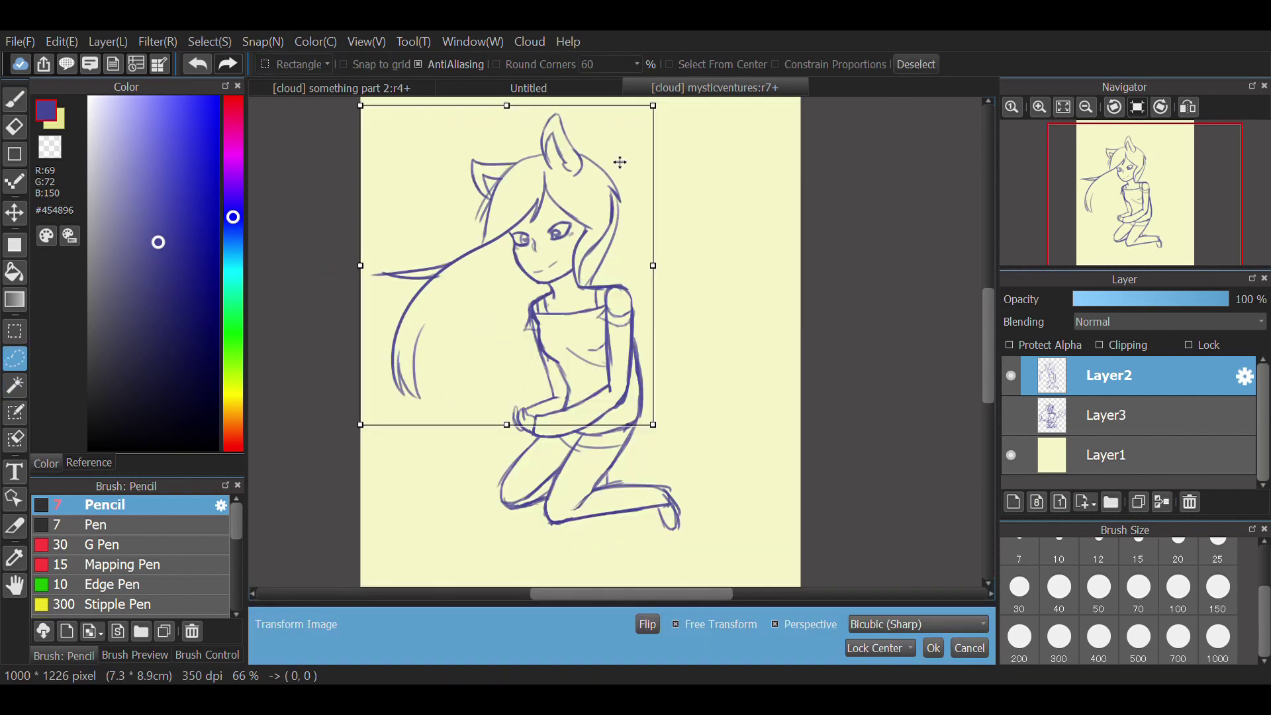
left_click_drag(670, 117, 586, 235)
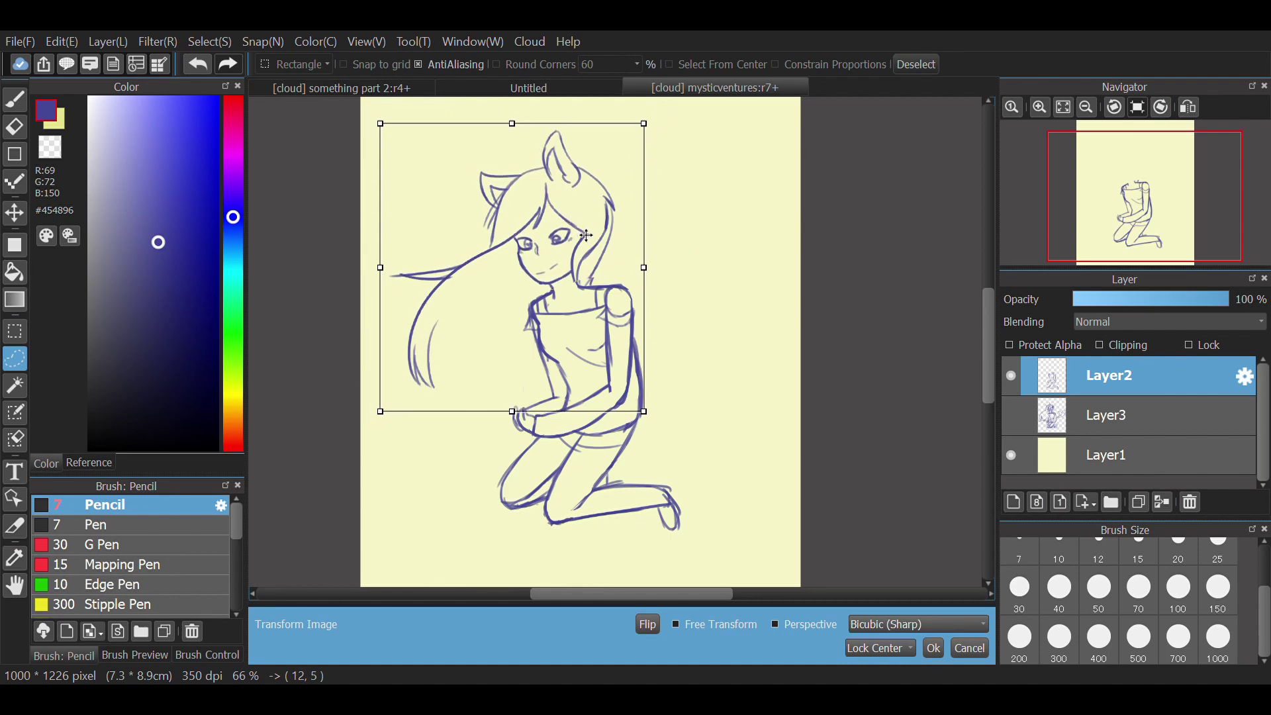
key("ctrl+d")
- Erase the near arm's outer line around the elbow and redraw it narrower, running into the underside of the forearm
left_click(13, 128)
scroll(584, 467, "up", 3)
left_click_drag(604, 427, 695, 363)
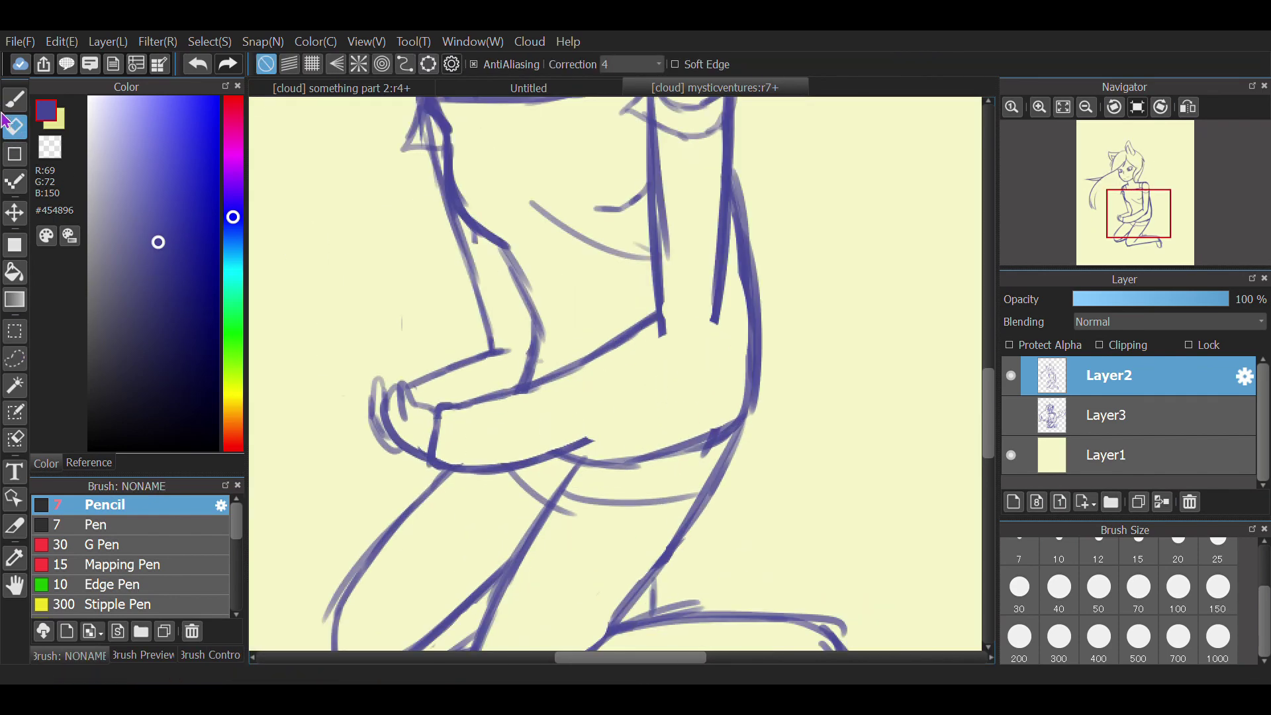
left_click_drag(715, 248, 713, 308)
left_click(17, 100)
left_click_drag(726, 189, 714, 374)
mouse_move(565, 455)
left_mouse_down()
mouse_move(666, 401)
mouse_move(727, 305)
left_mouse_up()
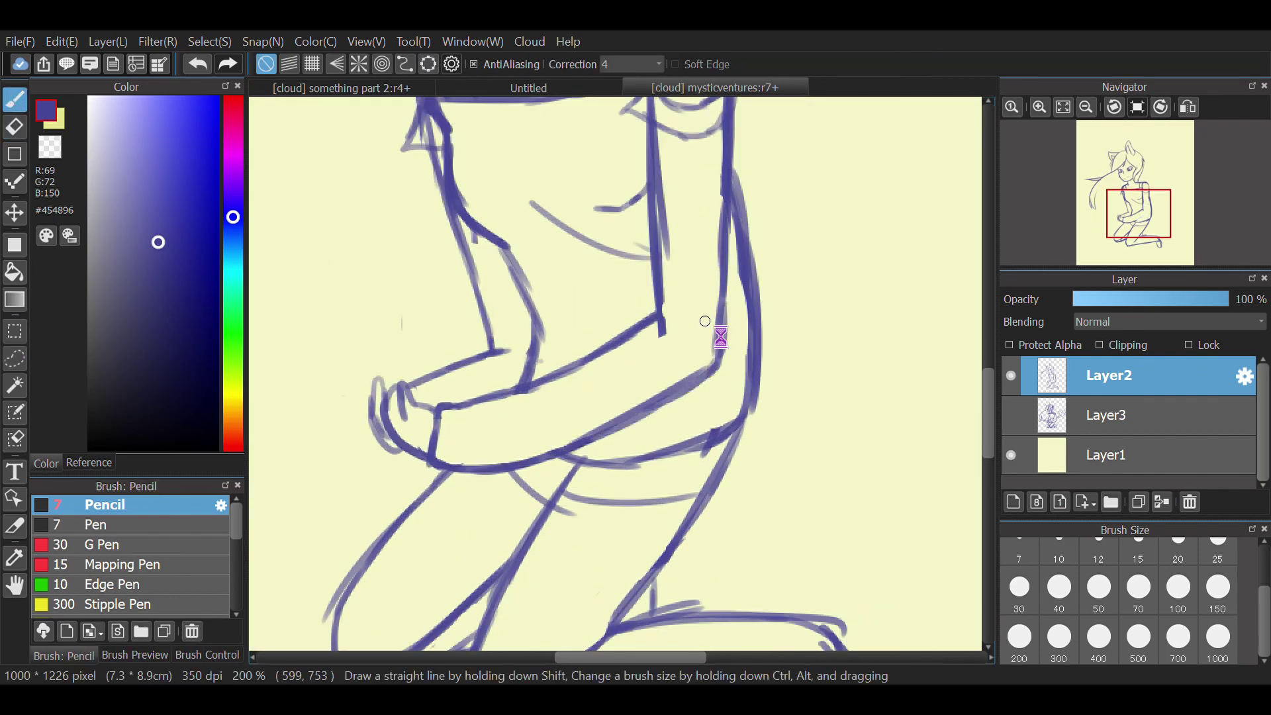
- Erase the near arm's contour lines between the shoulder and the elbow
scroll(704, 320, "down", 3)
scroll(721, 363, "up", 3)
left_click(14, 127)
left_click_drag(718, 215, 682, 258)
left_click_drag(771, 271, 735, 314)
left_click_drag(988, 413, 987, 374)
mouse_move(710, 228)
left_mouse_down()
mouse_move(728, 405)
mouse_move(718, 364)
left_mouse_up()
left_click_drag(770, 476, 770, 349)
- Redraw the near arm's contour from the shoulder down to the elbow, along with the line behind it
left_click(14, 100)
left_click_drag(708, 225, 690, 333)
left_click_drag(711, 202, 731, 503)
left_click_drag(791, 259, 722, 558)
mouse_move(698, 456)
left_mouse_down()
mouse_move(709, 535)
mouse_move(742, 543)
left_mouse_up()
- Erase the forearm's lines near the elbow and redraw the forearm toward the hand
left_click(14, 127)
left_click_drag(662, 496, 596, 527)
left_click_drag(526, 613, 736, 551)
left_click(14, 100)
mouse_move(500, 560)
left_mouse_down()
mouse_move(724, 499)
mouse_move(738, 550)
left_mouse_up()
scroll(728, 517, "down", 4)
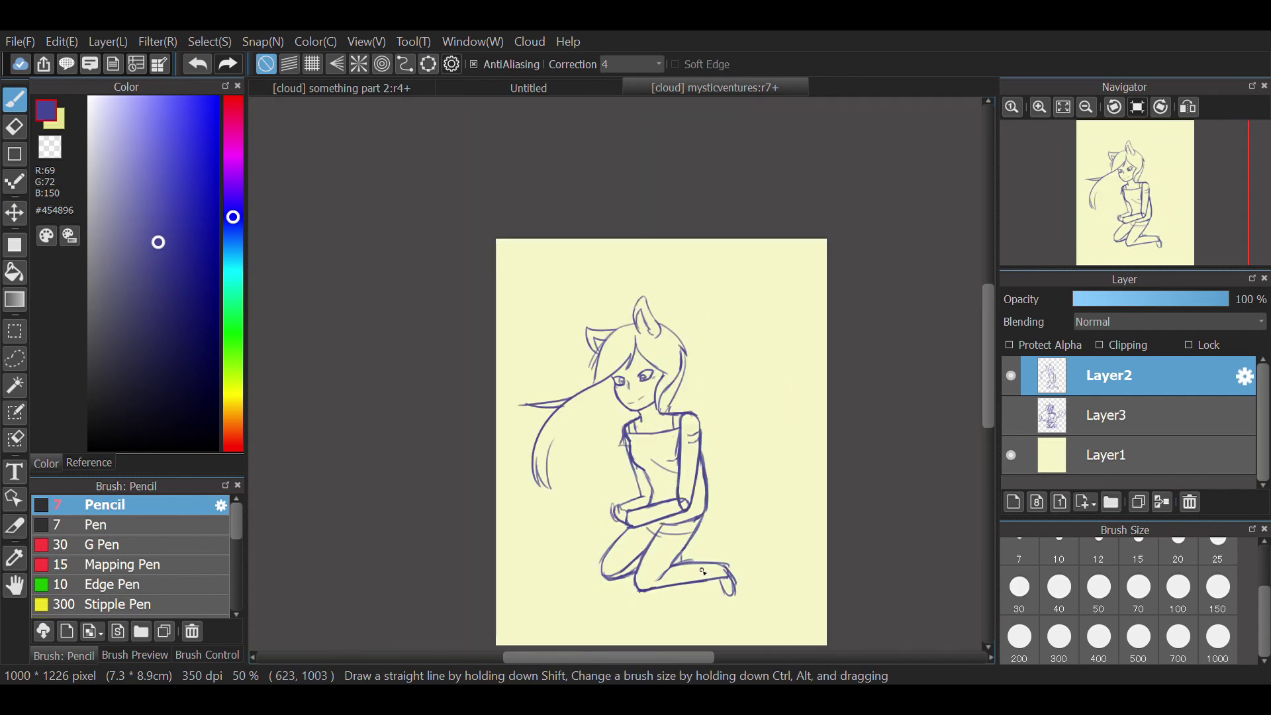
- Redraw the pointed sleeve edge on the near upper arm and erase the stray lines at the elbow
scroll(599, 303, "up", 4)
left_click_drag(601, 294, 524, 318)
left_click_drag(524, 318, 621, 324)
left_click(14, 127)
left_click_drag(579, 534, 580, 580)
scroll(587, 516, "down", 3)
left_click_drag(585, 659, 556, 658)
left_click_drag(988, 379, 985, 406)
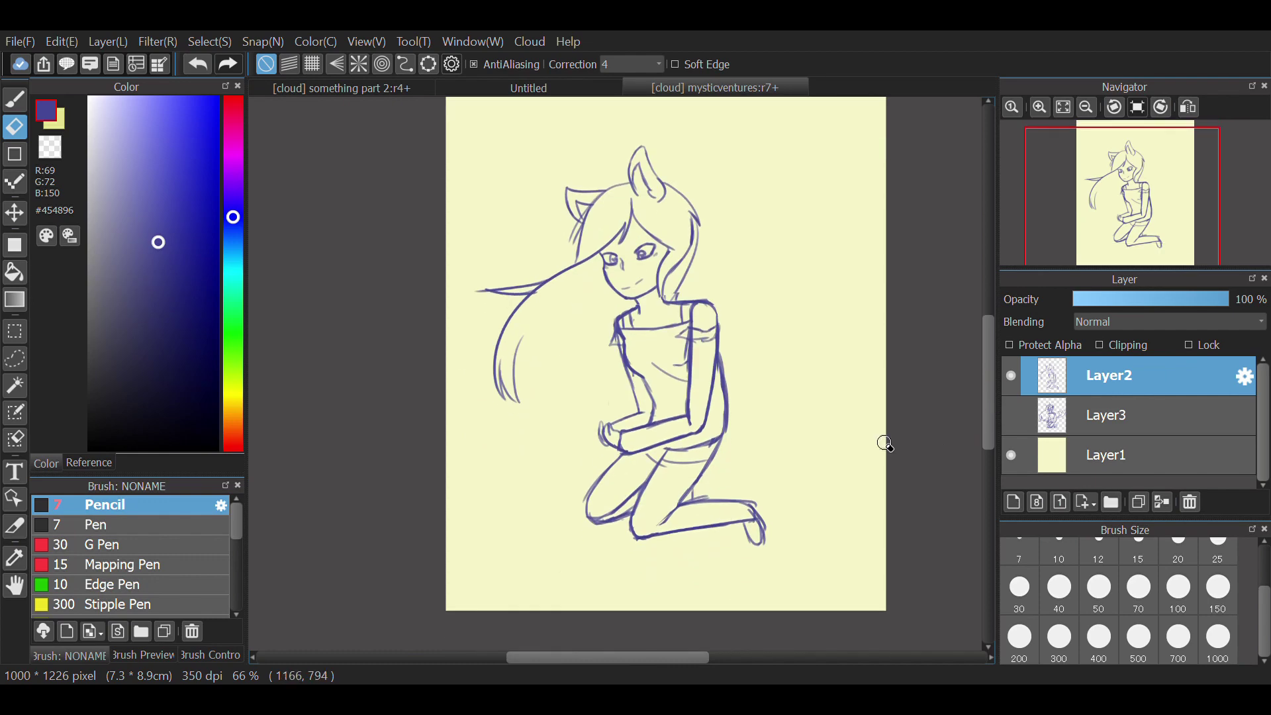
- Try to enlarge the whole figure on the canvas with Transform
scroll(833, 481, "down", 2)
mouse_move(209, 41)
left_click(231, 199)
left_click_drag(801, 281, 821, 256)
left_click_drag(793, 309, 807, 316)
left_click(933, 647)
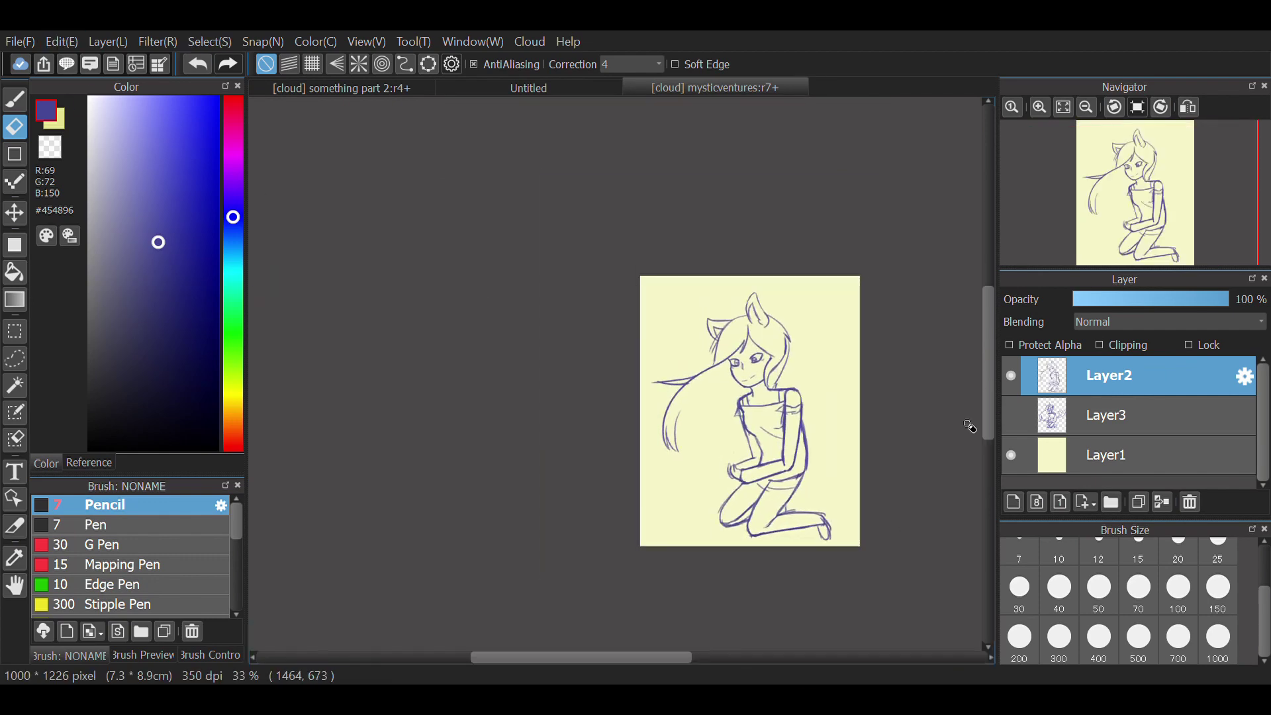
- Show the Layer3 sketch and draw the lower strands of the long hair along with the base of the tail
left_click(1013, 418)
scroll(760, 447, "up", 3)
key("b")
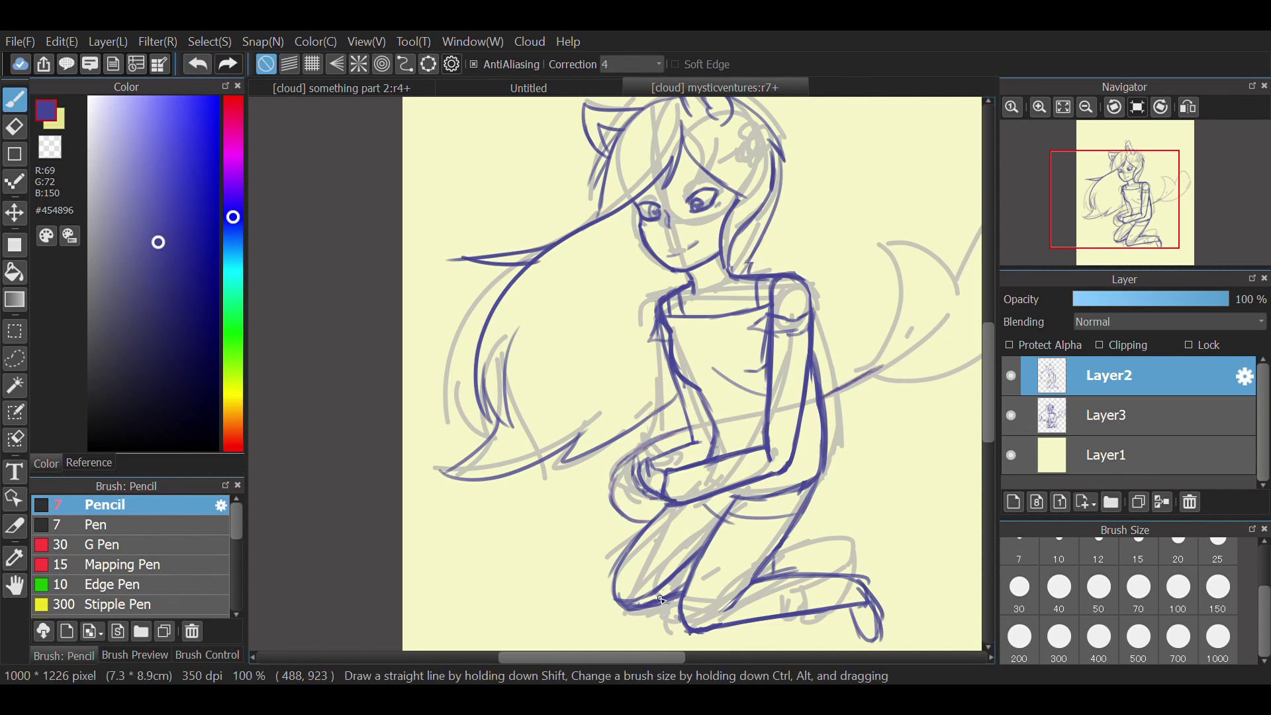
- Draw the outline of a large bushy tail arching out behind the back and curving down to a pointed tip
scroll(661, 599, "right", 3)
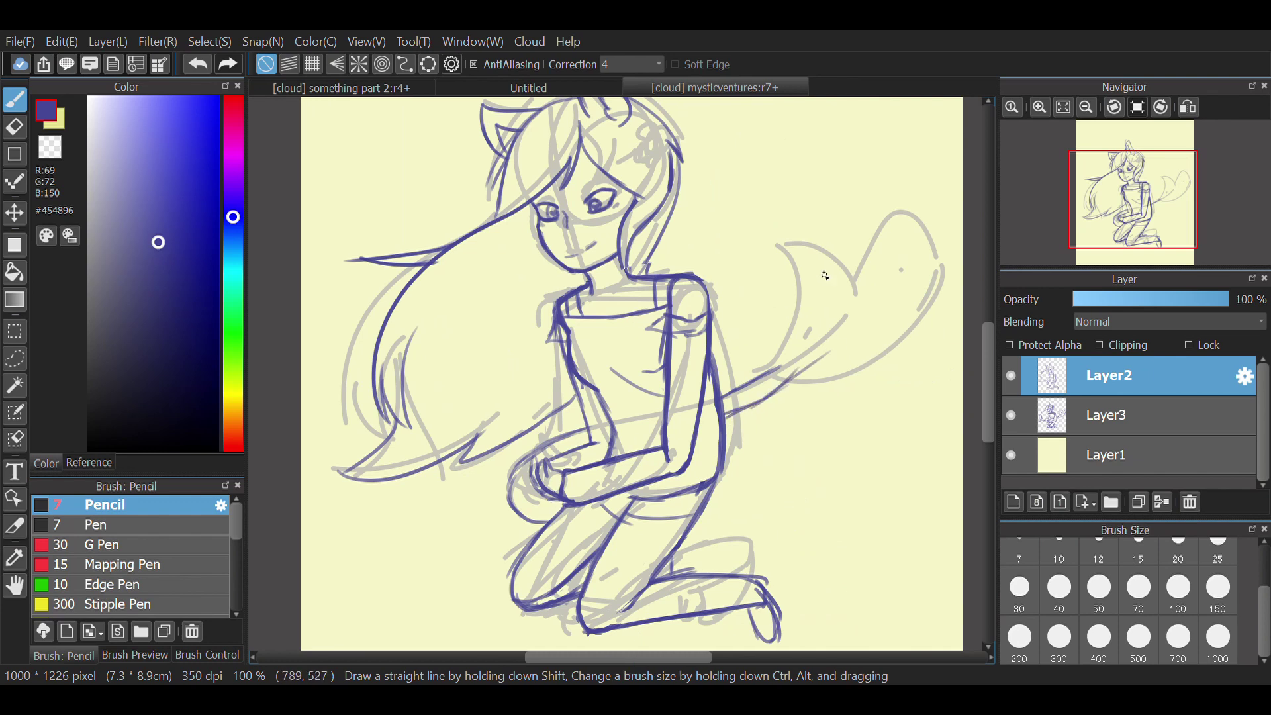
mouse_move(764, 379)
left_mouse_down()
mouse_move(916, 298)
mouse_move(940, 428)
left_mouse_up()
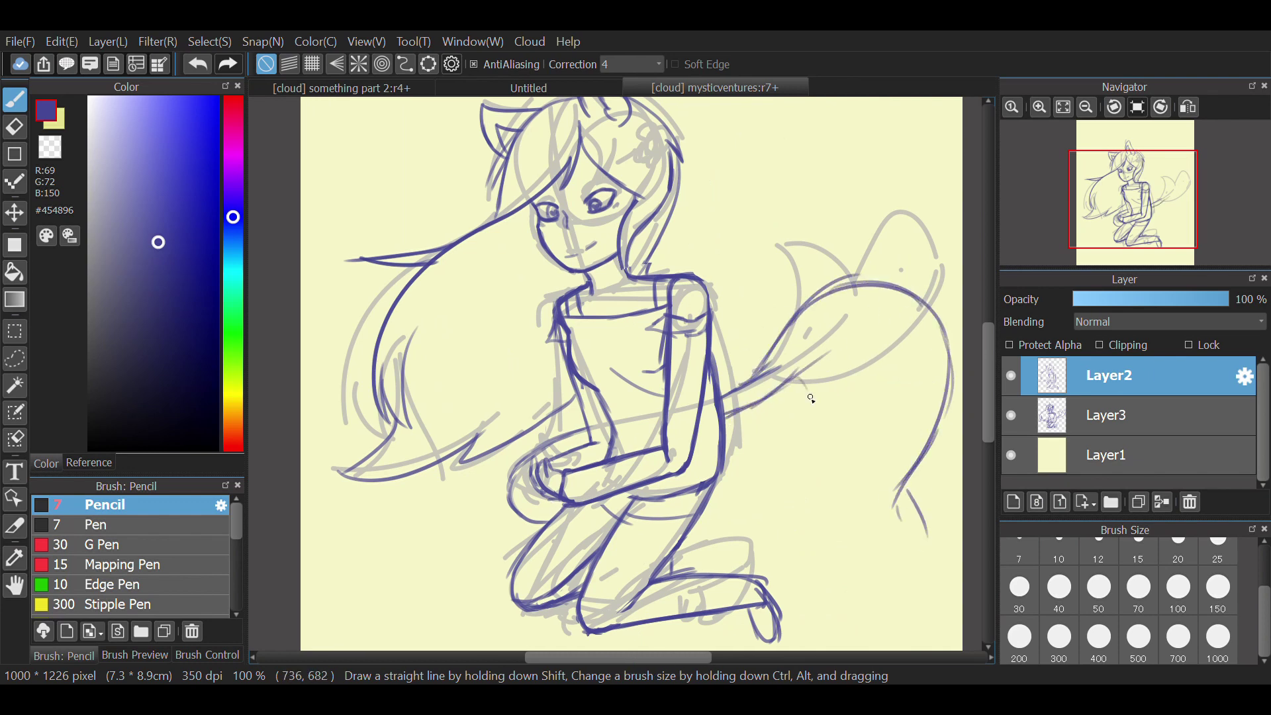
left_click_drag(805, 381, 882, 575)
mouse_move(798, 483)
left_mouse_down()
mouse_move(865, 441)
mouse_move(932, 427)
left_mouse_up()
- Fill the upper part of the tail with curved fur strokes and a jagged fur edge
mouse_move(844, 327)
left_mouse_down()
mouse_move(895, 405)
mouse_move(928, 381)
left_mouse_up()
mouse_move(824, 341)
left_mouse_down()
mouse_move(877, 405)
mouse_move(810, 450)
left_mouse_up()
left_click_drag(935, 378, 907, 427)
left_click_drag(775, 358, 934, 375)
left_click_drag(891, 324, 917, 397)
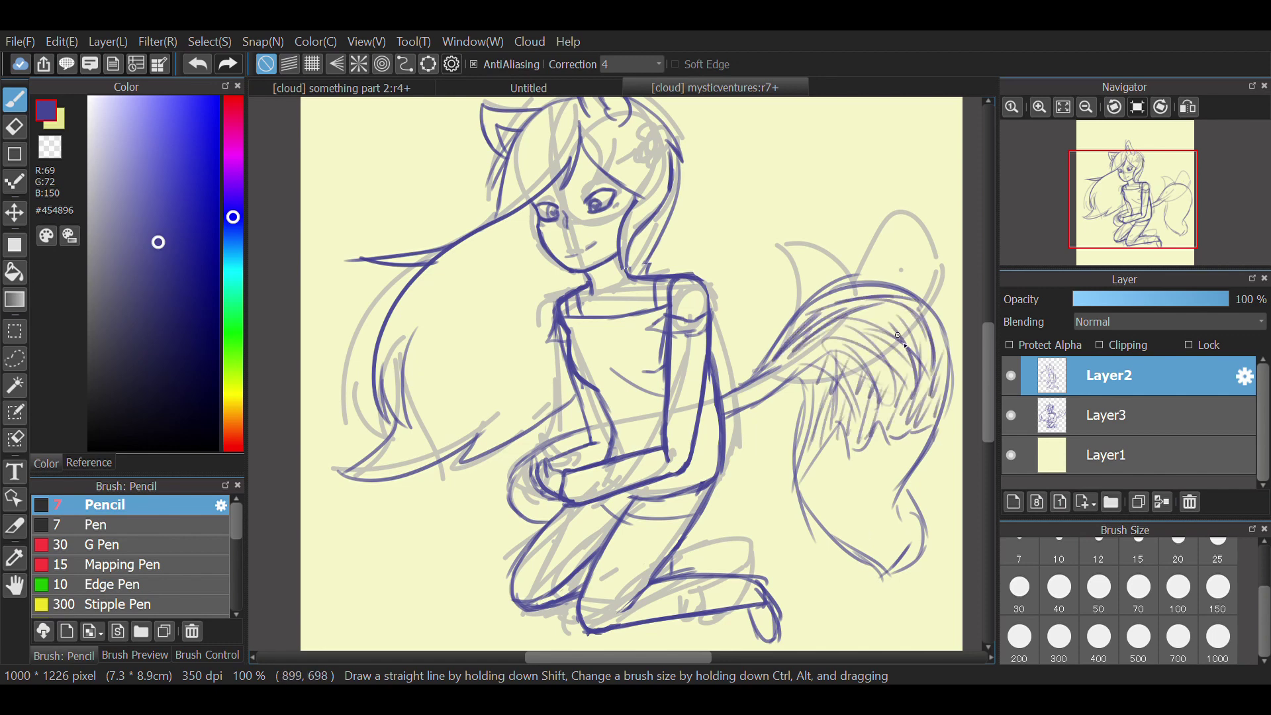
left_click_drag(842, 330, 891, 413)
left_click_drag(894, 331, 914, 417)
scroll(755, 484, "down", 2)
scroll(749, 593, "up", 2)
- Lasso the near lower leg and foot, skew them slightly upward with Free Transform, and clear the selection
left_click(12, 364)
mouse_move(688, 447)
left_mouse_down()
mouse_move(701, 549)
mouse_move(685, 450)
left_mouse_up()
key("ctrl+t")
left_click_drag(830, 484, 822, 484)
left_click(727, 627)
left_click_drag(824, 491, 826, 474)
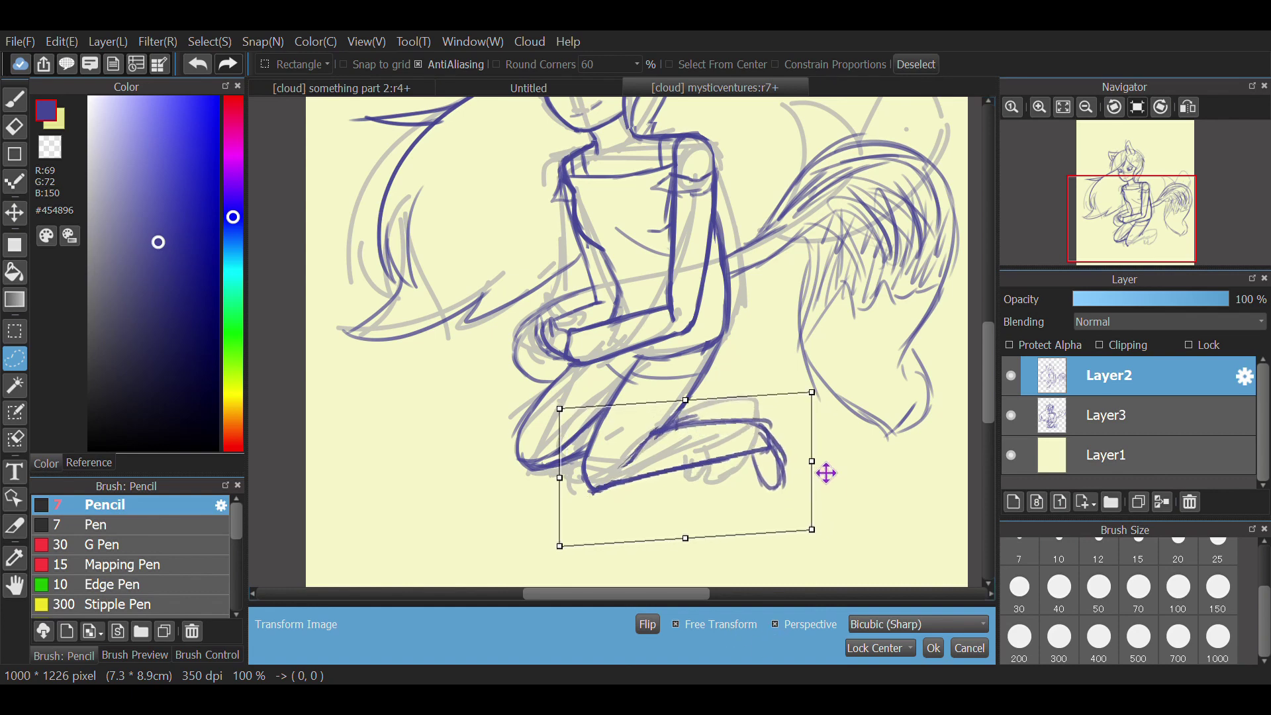
left_click(933, 648)
left_click(916, 64)
scroll(773, 357, "down", 2)
mouse_move(774, 354)
left_mouse_down()
mouse_move(747, 431)
mouse_move(823, 445)
left_mouse_up()
key("ctrl+d")
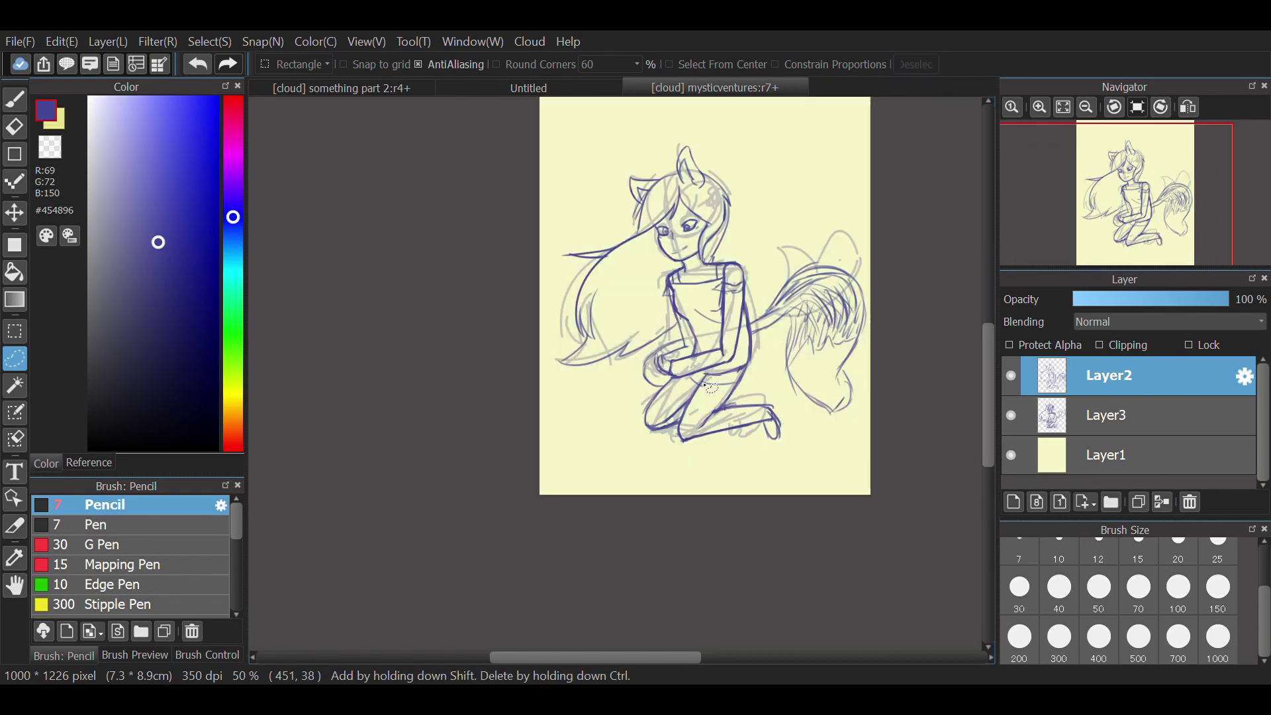
- Hide the Layer3 sketch and draw small rounded, scalloped shapes over the hand at the wrist
left_click(1012, 415)
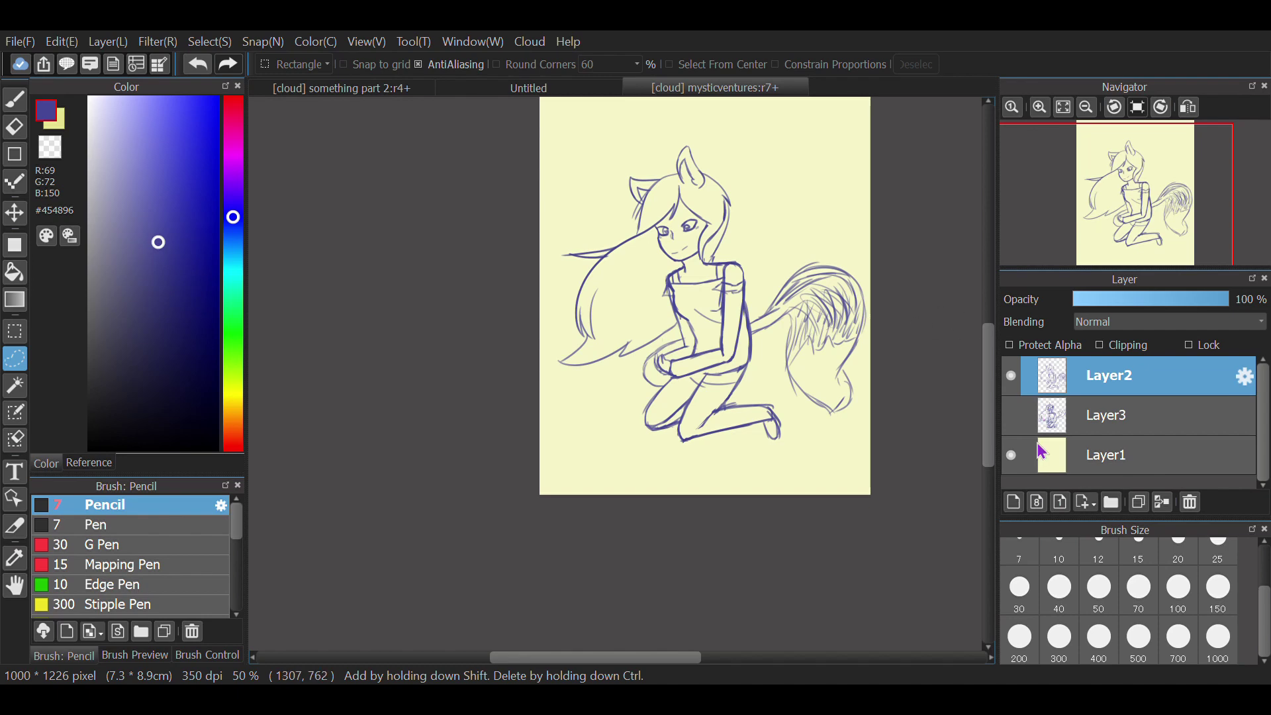
scroll(667, 359, "up", 3)
left_click(15, 101)
scroll(675, 329, "up", 2)
mouse_move(632, 339)
left_mouse_down()
mouse_move(649, 320)
mouse_move(685, 368)
left_mouse_up()
left_click_drag(605, 342, 632, 314)
left_click_drag(628, 305, 693, 313)
left_click_drag(695, 330, 711, 364)
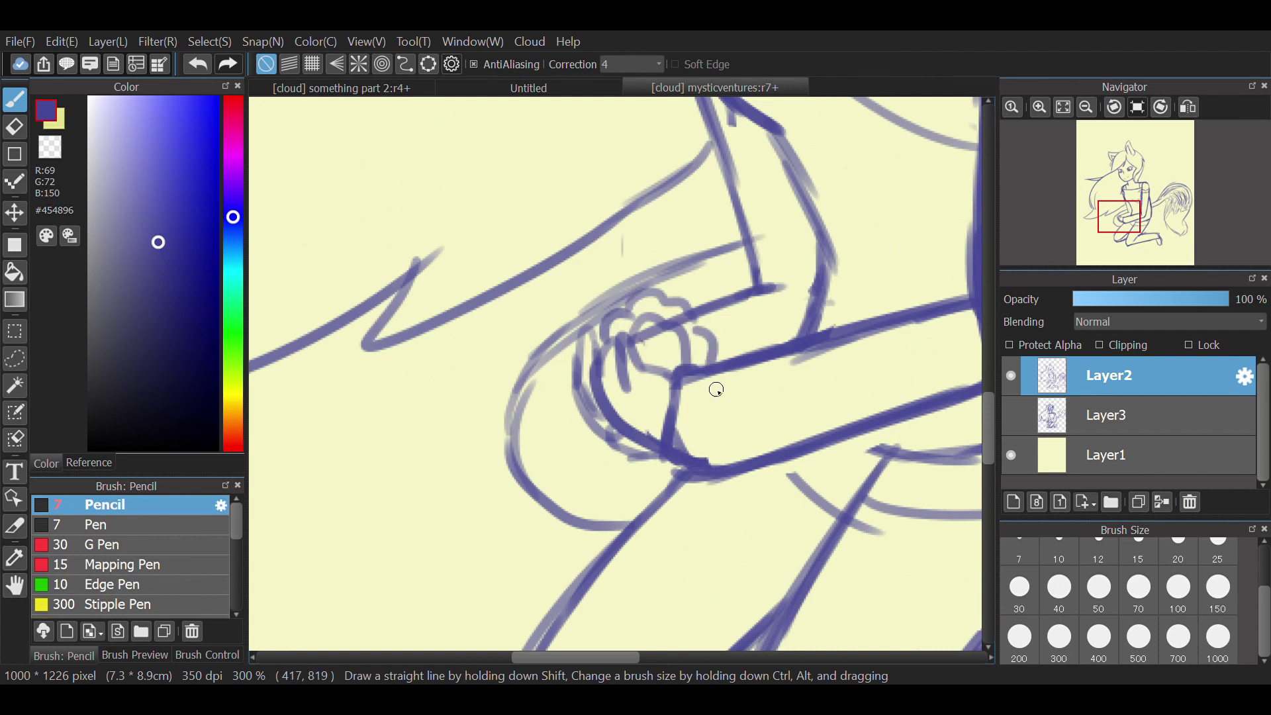